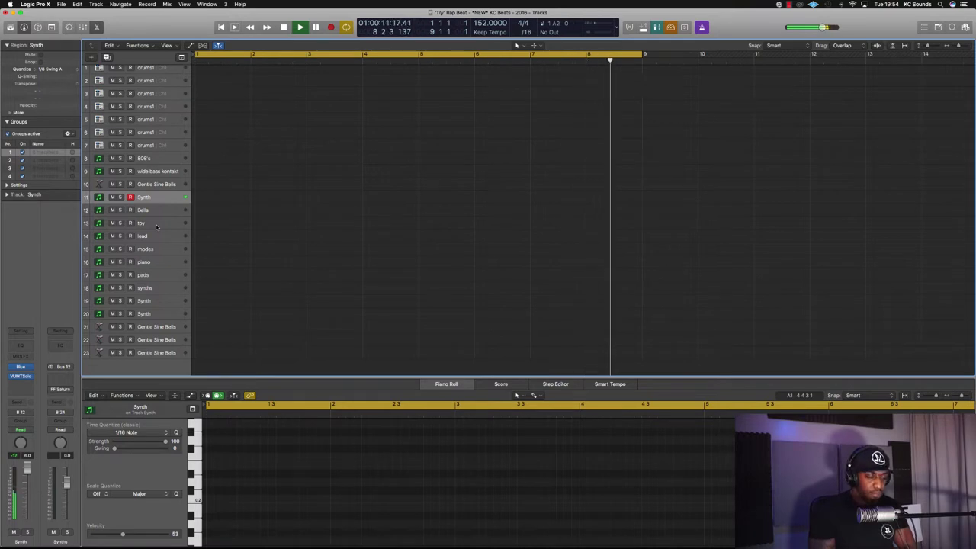
Step: Stop playback and capture the performance just played as a MIDI region on the Synth track
key("space")
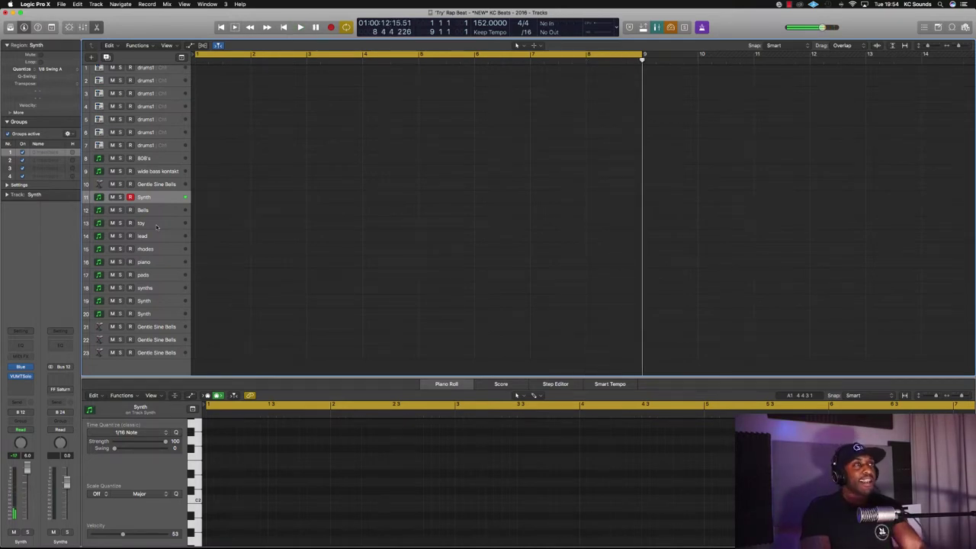
key("shift+r")
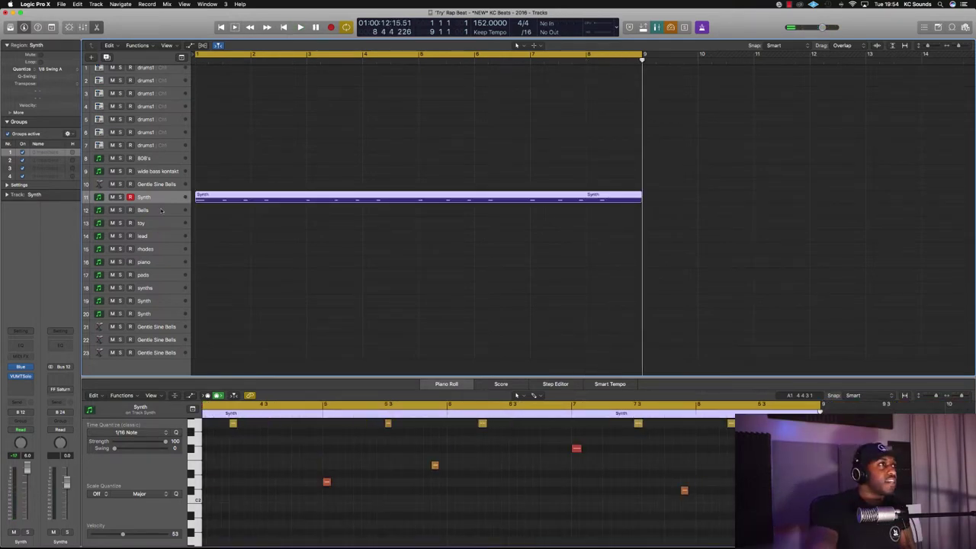
Step: Capture a bell melody over the eight-bar cycle as a region on the Gentle Sine Bells track directly above Synth
left_click(159, 209)
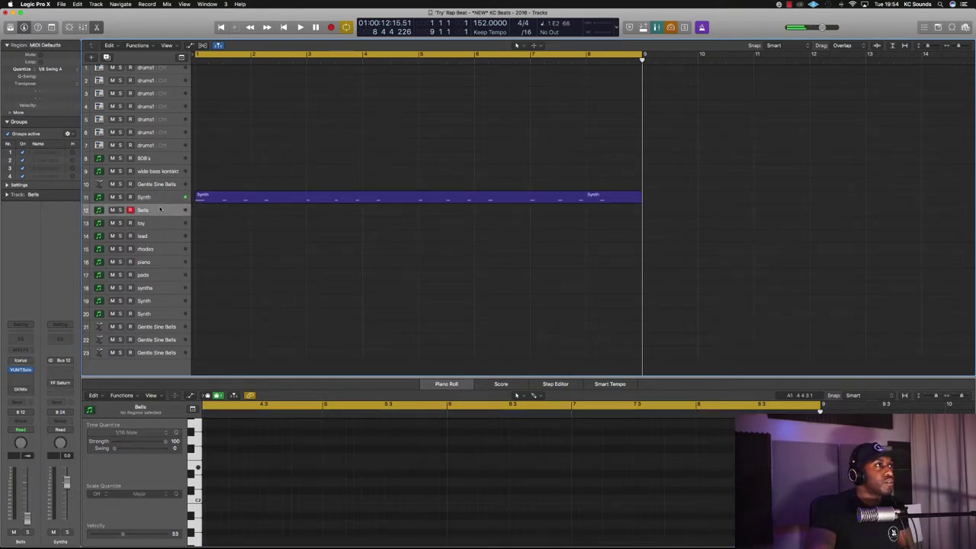
left_click(160, 184)
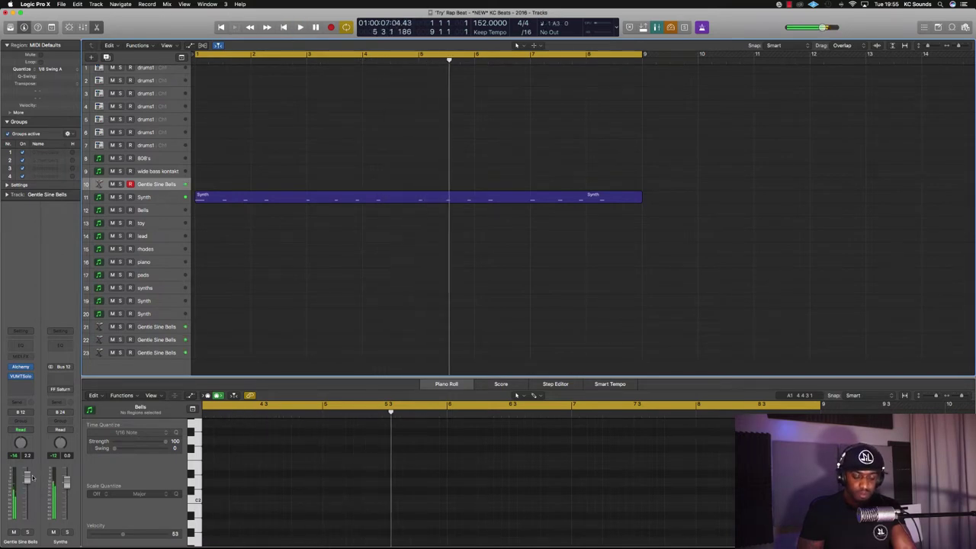
key("Return")
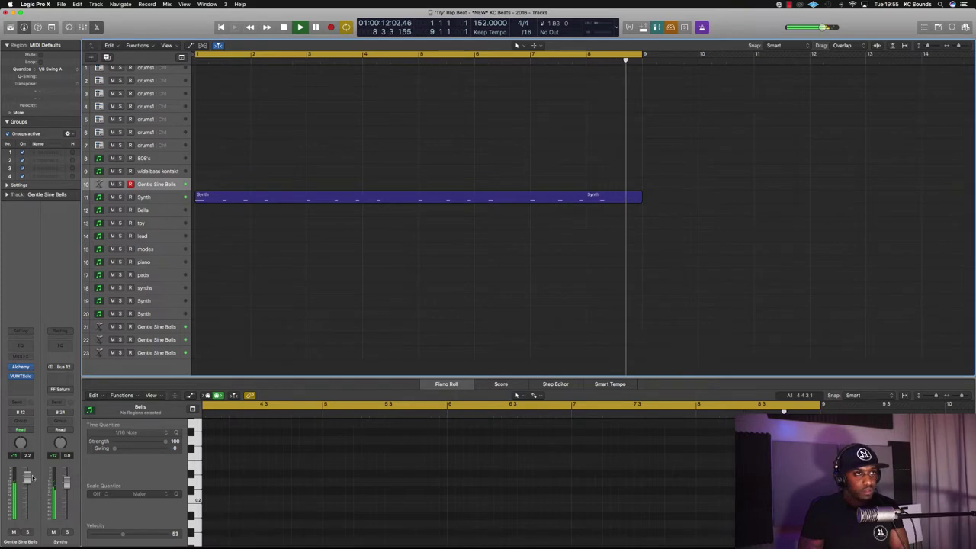
key("space")
key("shift+r")
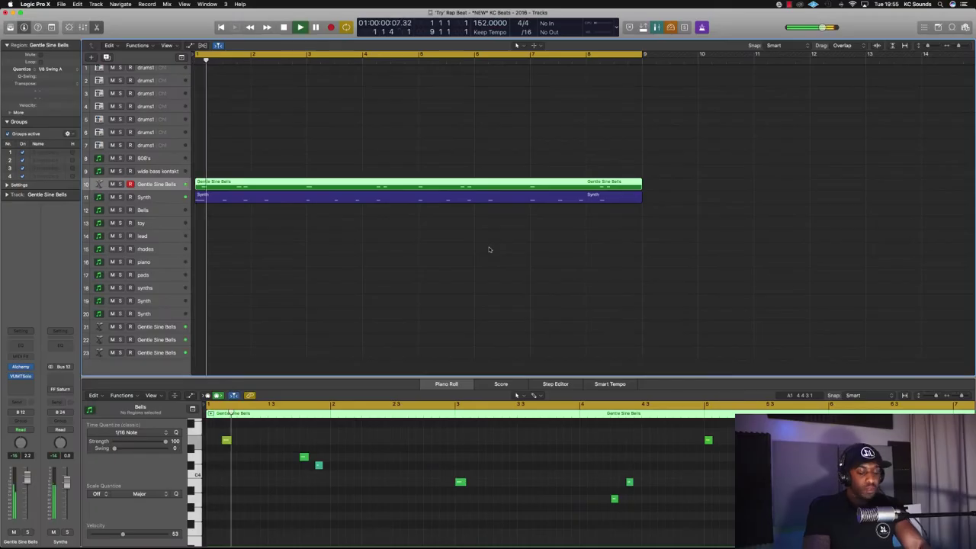
Step: Stop playback and move the first note of the Gentle Sine Bells region to the start of bar 1
key("Return")
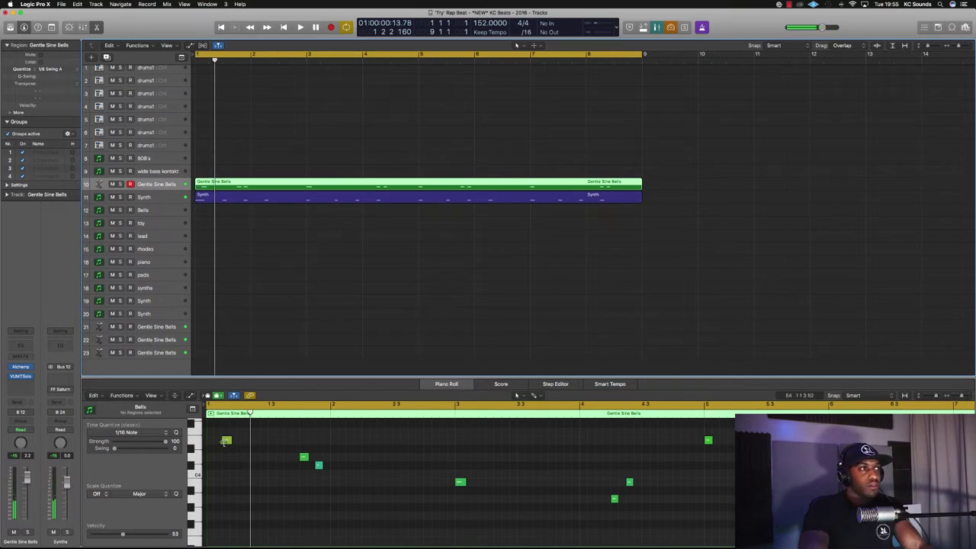
left_click_drag(224, 443, 210, 444)
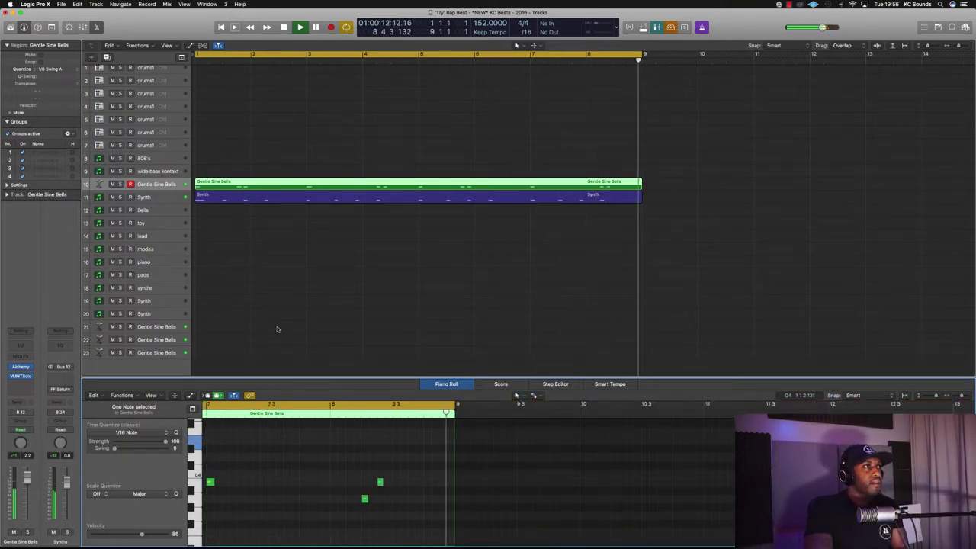
Step: Capture an eight-bar bass line on the wide bass kontakt track and set its final A2 note's length to 0 2 2 0
key("Up")
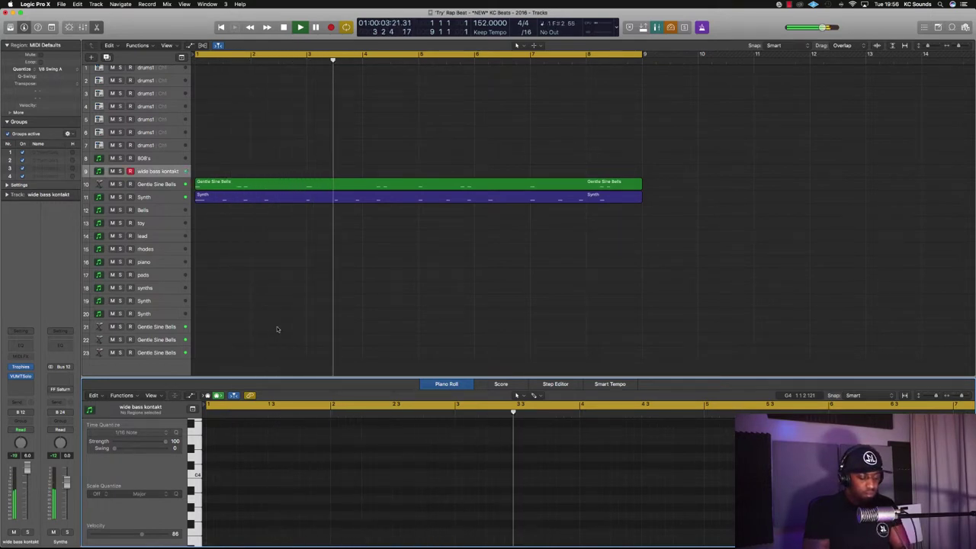
key("Return")
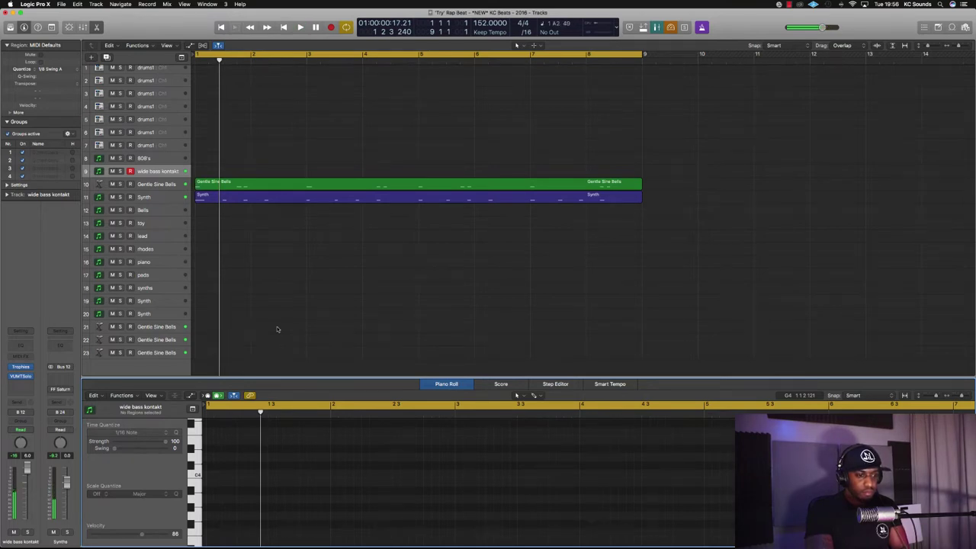
key("Return")
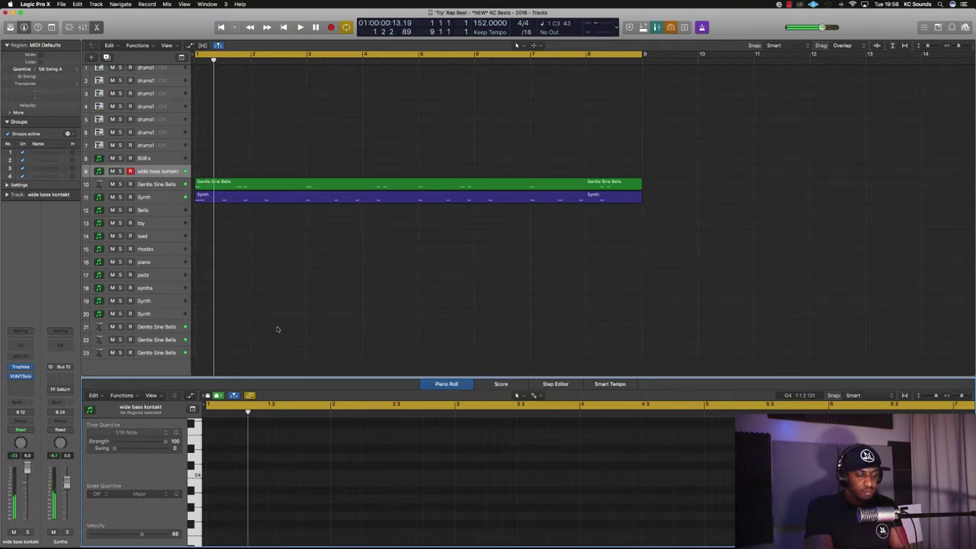
key("Return")
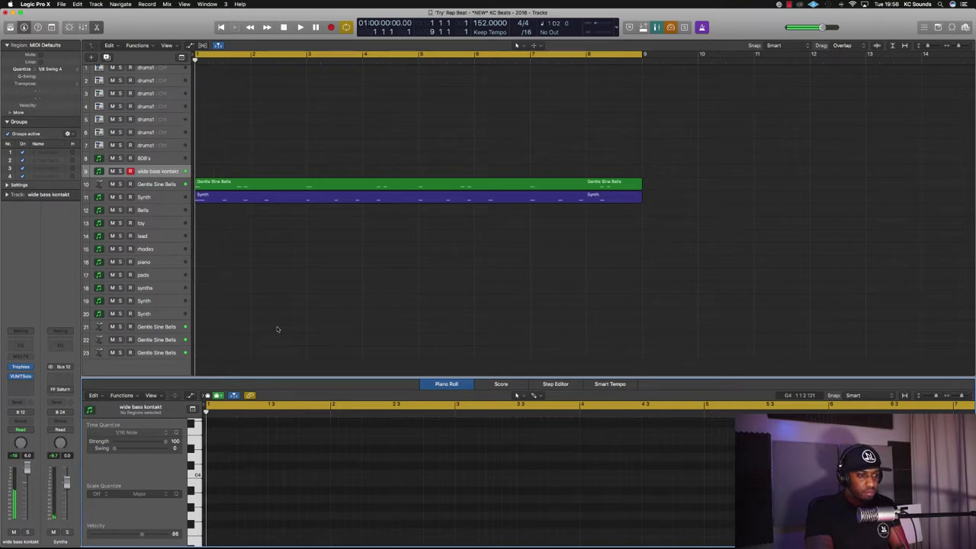
key("space")
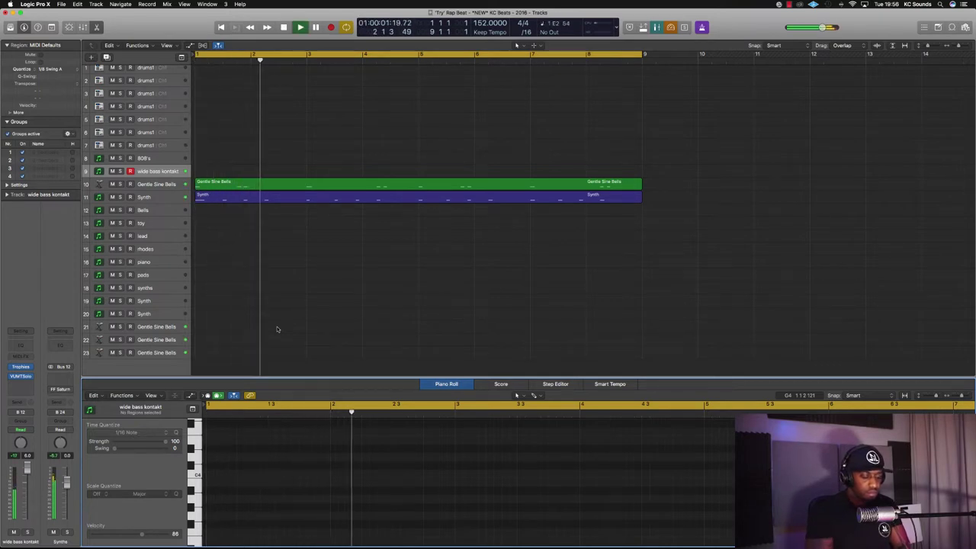
key("space")
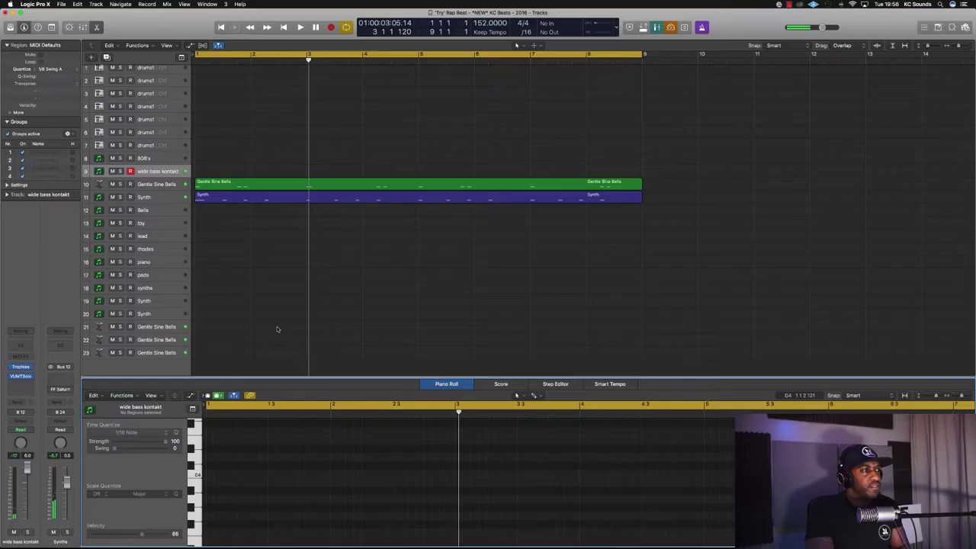
key("Return")
key("space")
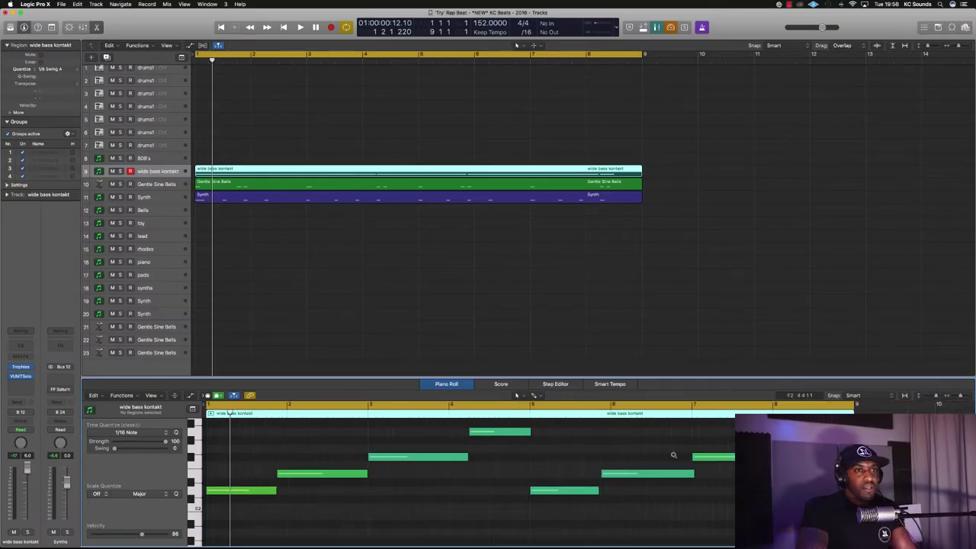
left_click_drag(676, 433, 676, 440)
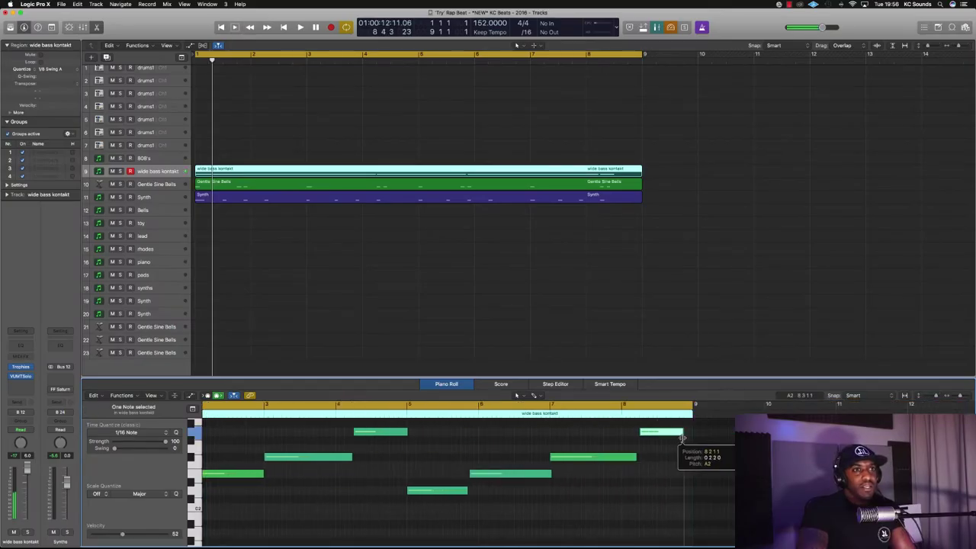
Step: Capture an eight-bar drum pattern as a region on the first drums1 track
scroll(156, 213, "down", 2)
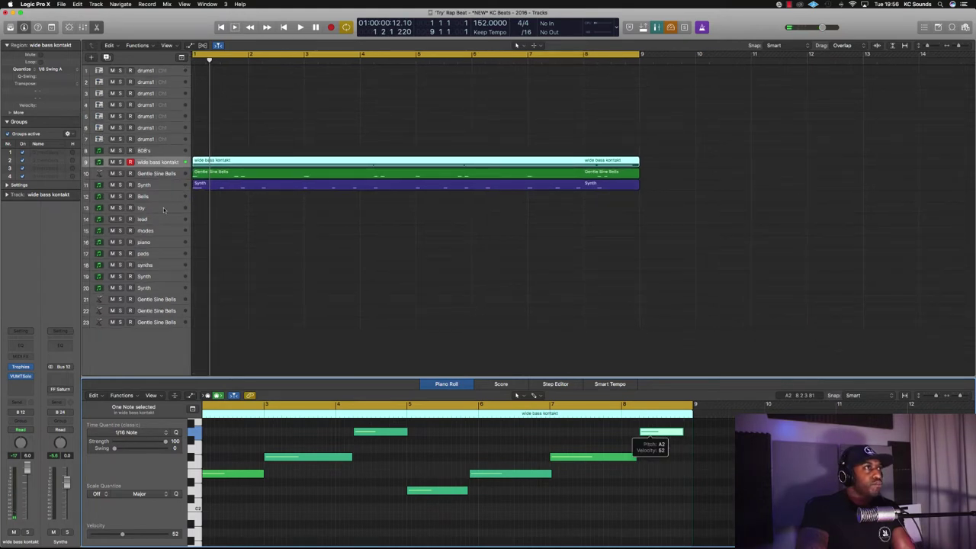
left_click(152, 70)
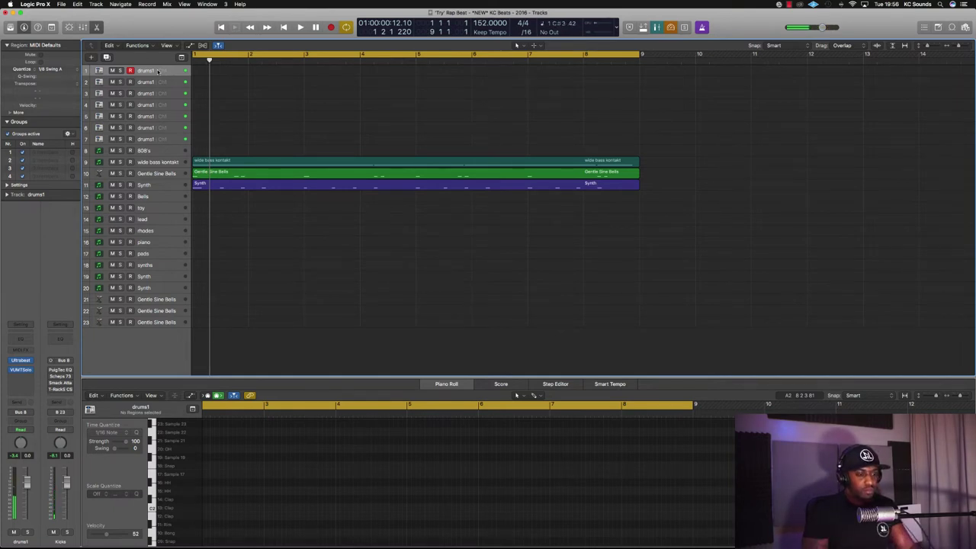
key("space")
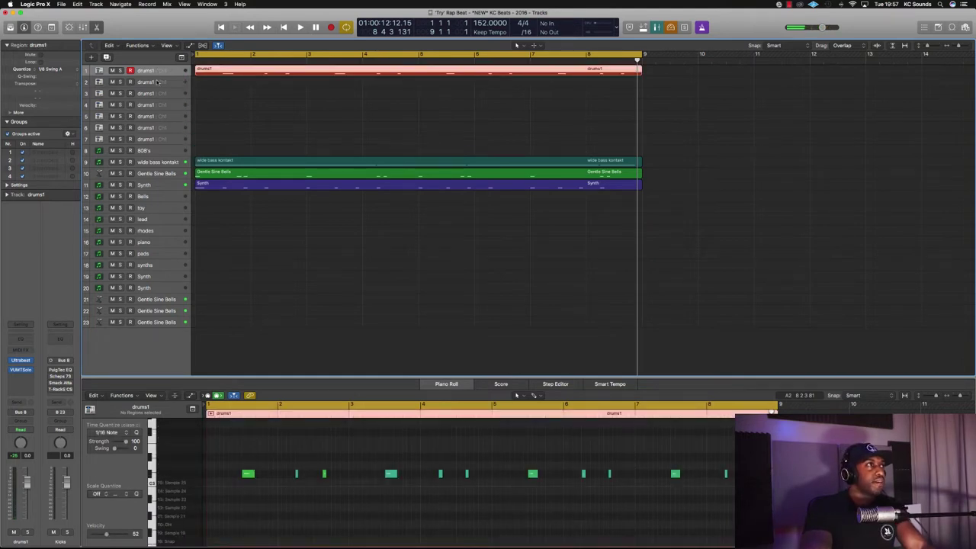
Step: Audition the beat from the second drums1 track, and move the drum region on the first drums1 track to start at bar 9
left_click(162, 82)
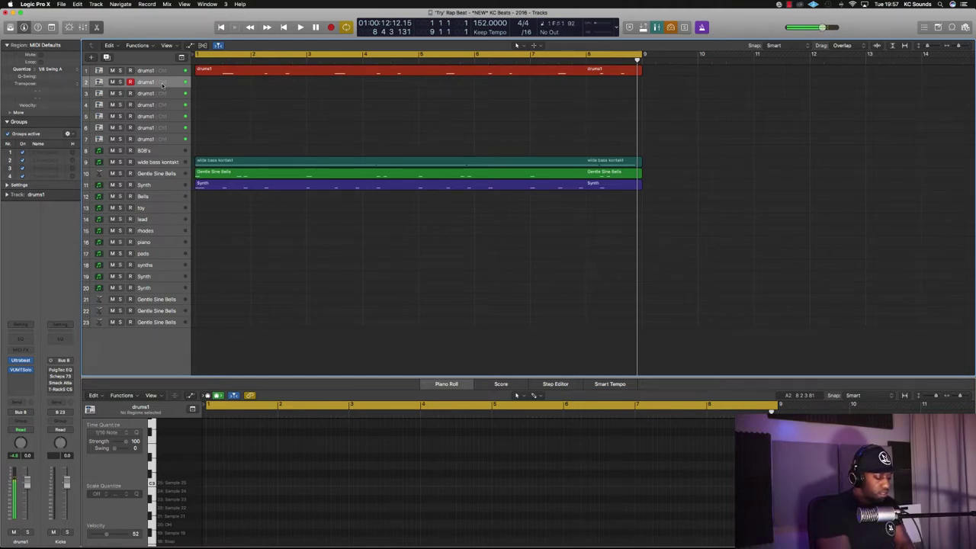
key("space")
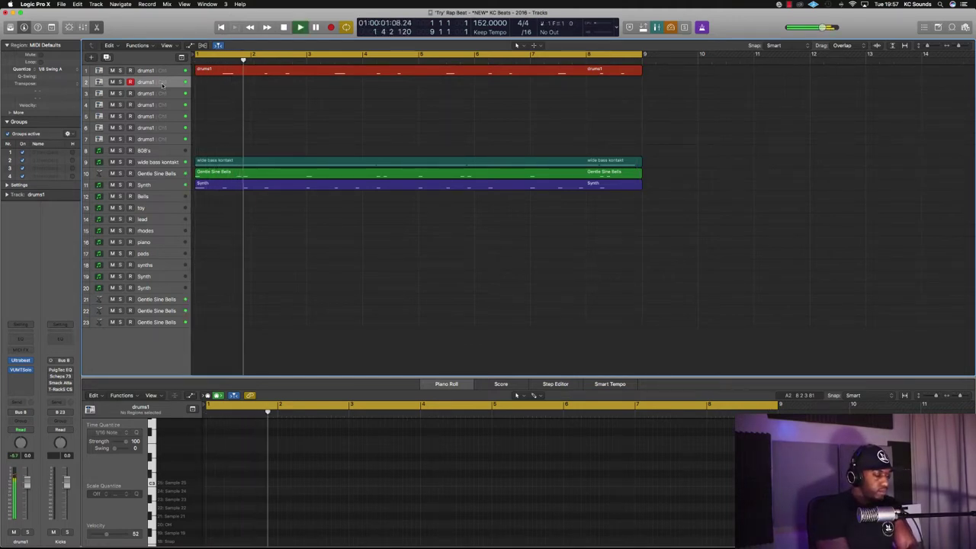
key("Return")
left_click(307, 70)
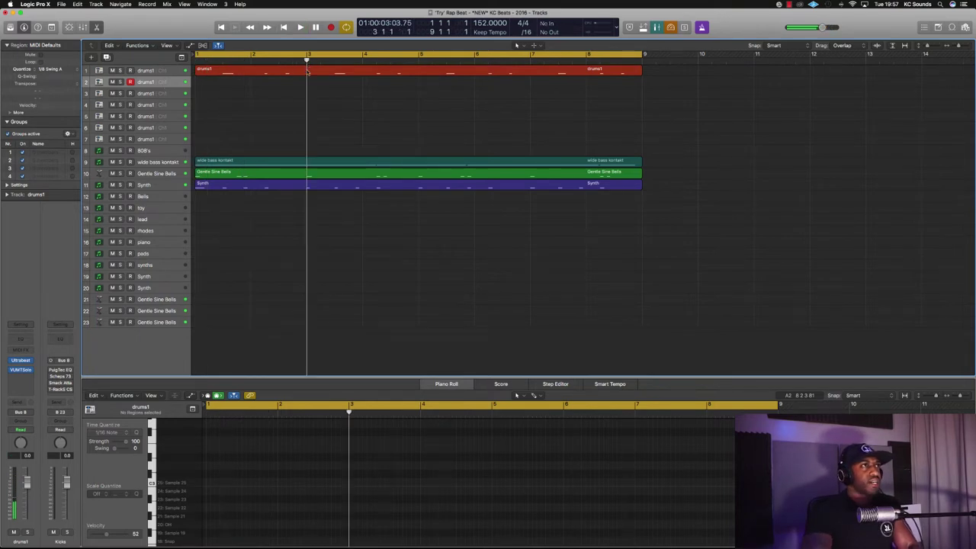
left_click_drag(286, 74, 734, 74)
Step: Capture an eight-bar snare pattern on the first drums1 track and move the earlier drum region out to bar 10
left_click(154, 70)
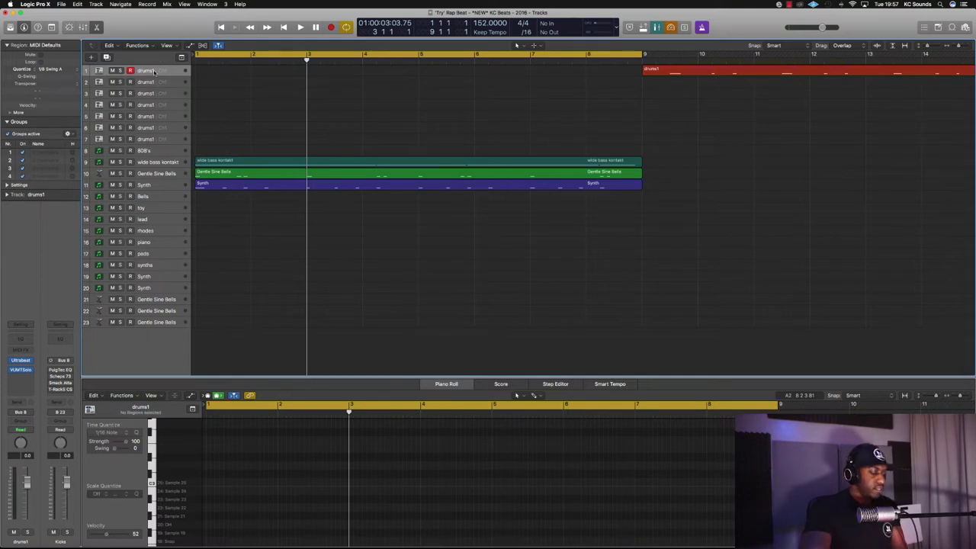
key("space")
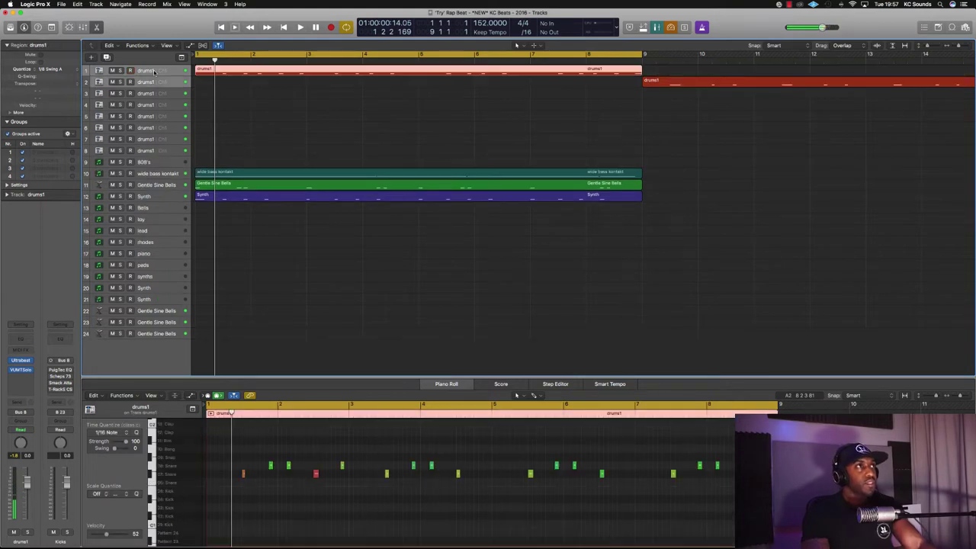
left_click_drag(655, 80, 706, 80)
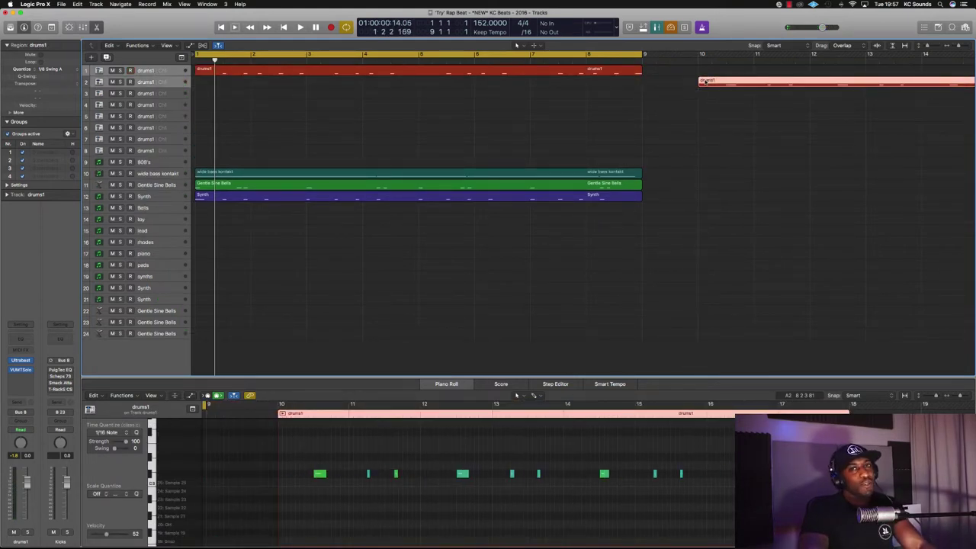
Step: Capture another eight-bar drum pattern on the second drums1 track, beneath the snare region
left_click(163, 82)
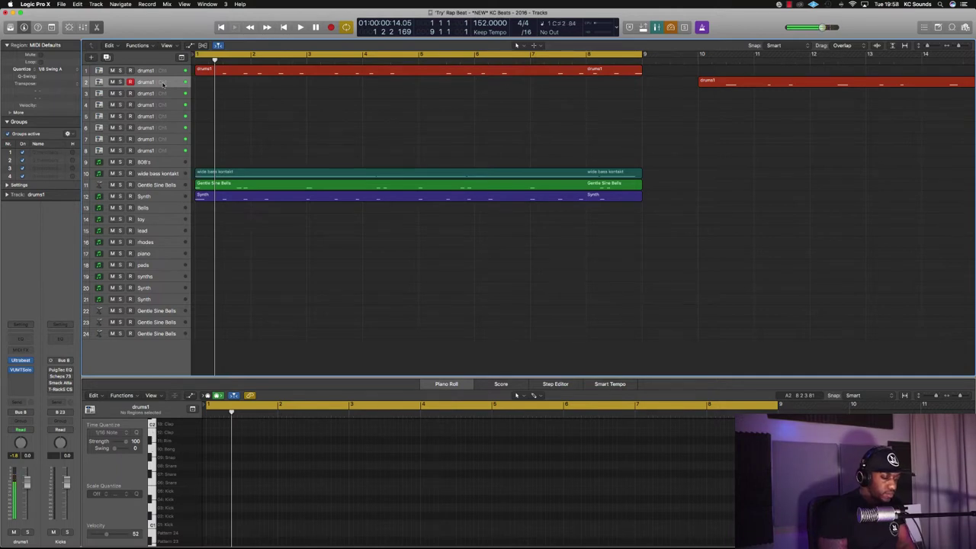
key("space")
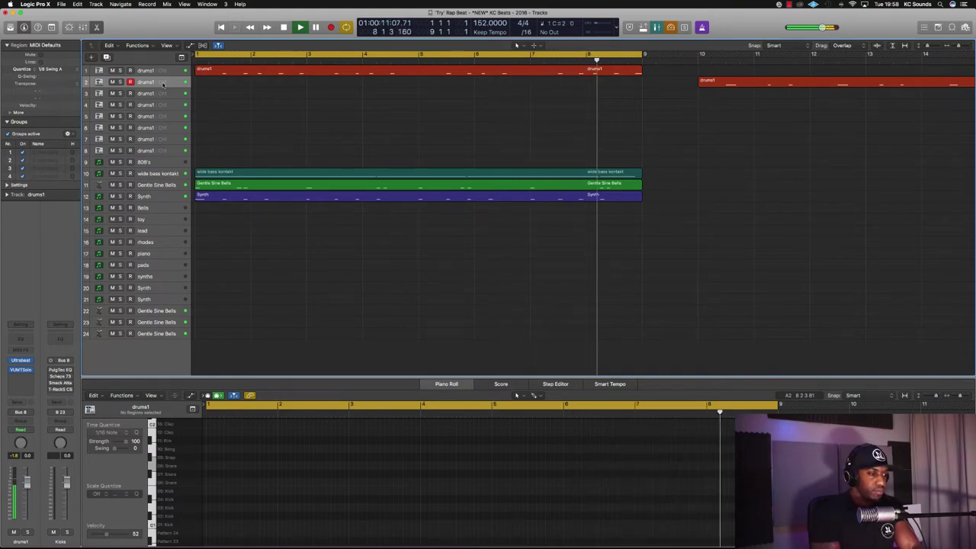
key("space")
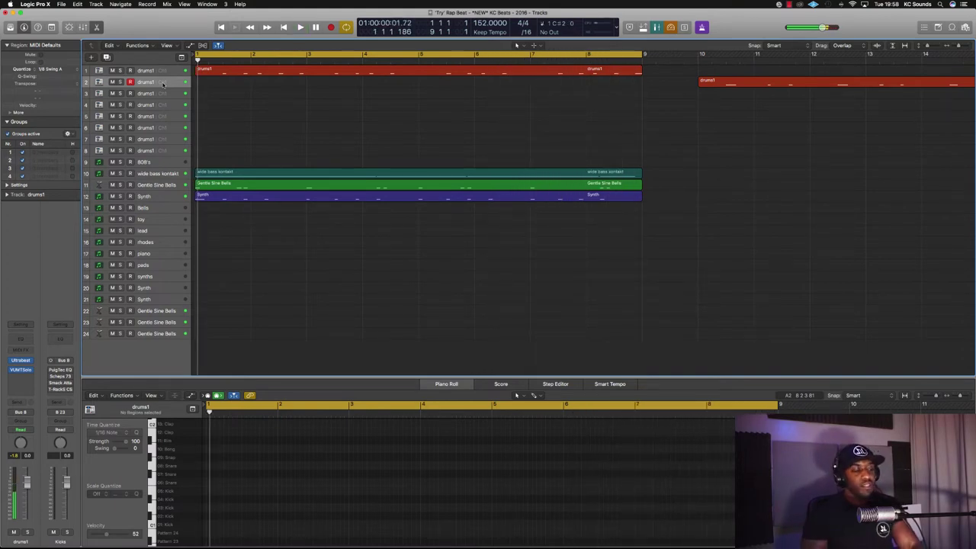
key("super+v")
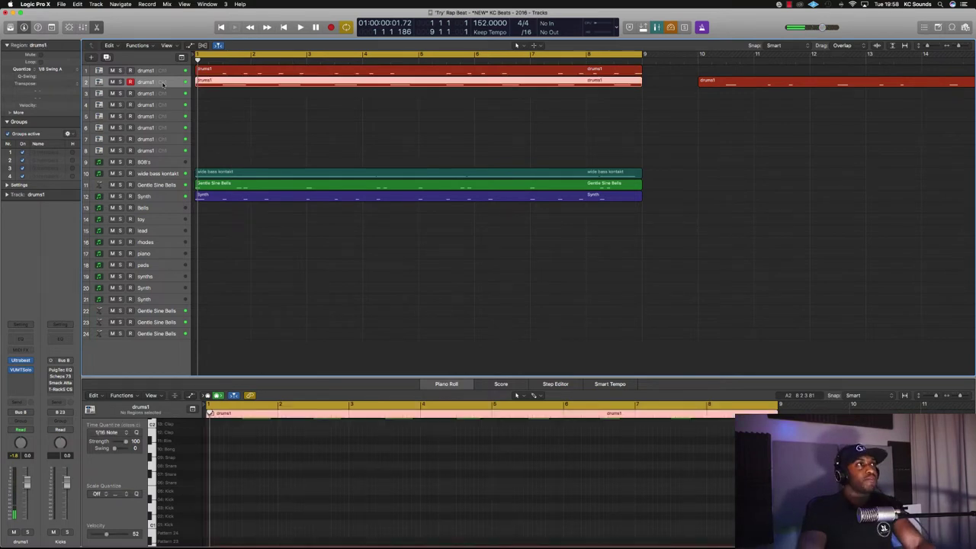
Step: Set the velocity of the lower-row snare note in the middle of bar 2 to 100
left_click_drag(231, 474, 755, 508)
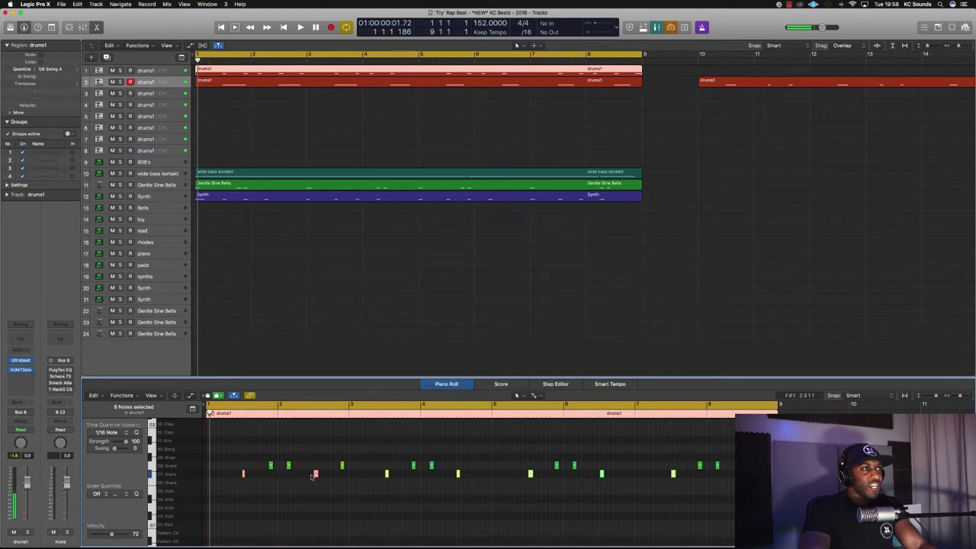
mouse_move(315, 474)
left_mouse_down()
mouse_move(319, 434)
mouse_move(318, 475)
left_mouse_up()
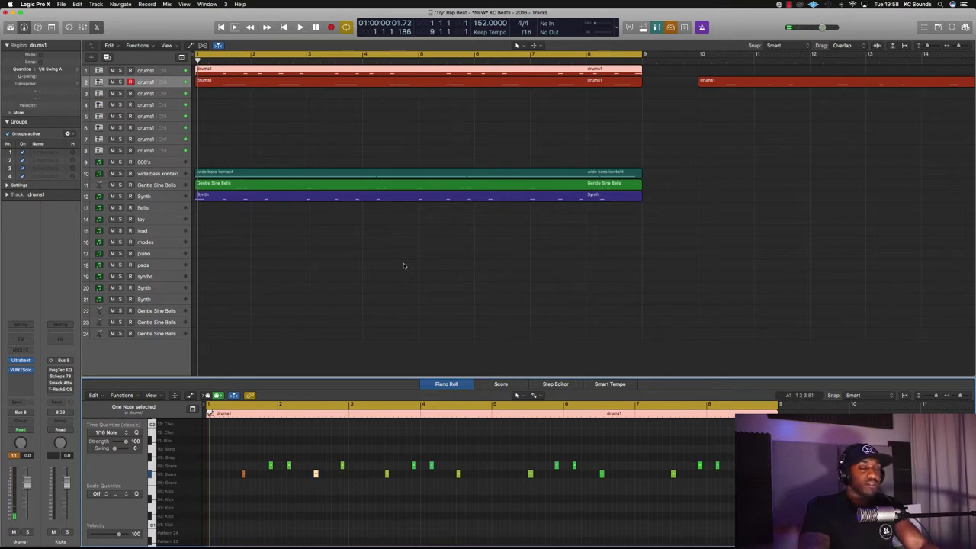
Step: Play back the beat while checking the snare voice in the drum track's Ultrabeat instrument, and close its window
key("space")
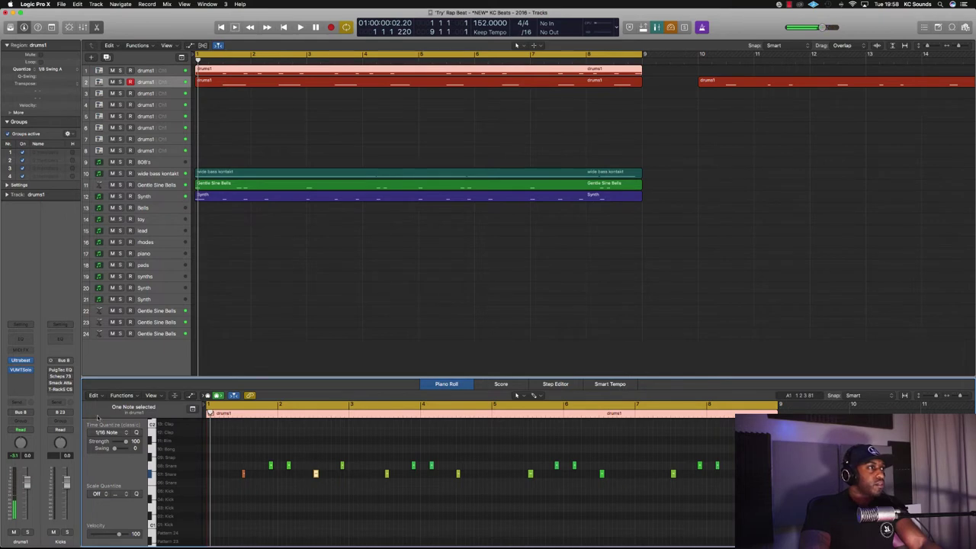
left_click(23, 360)
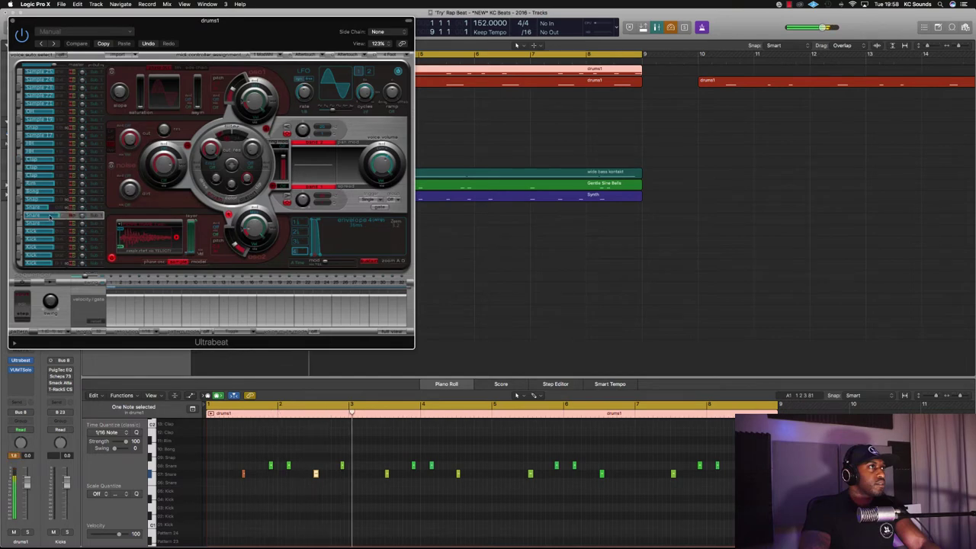
left_click_drag(36, 29, 334, 126)
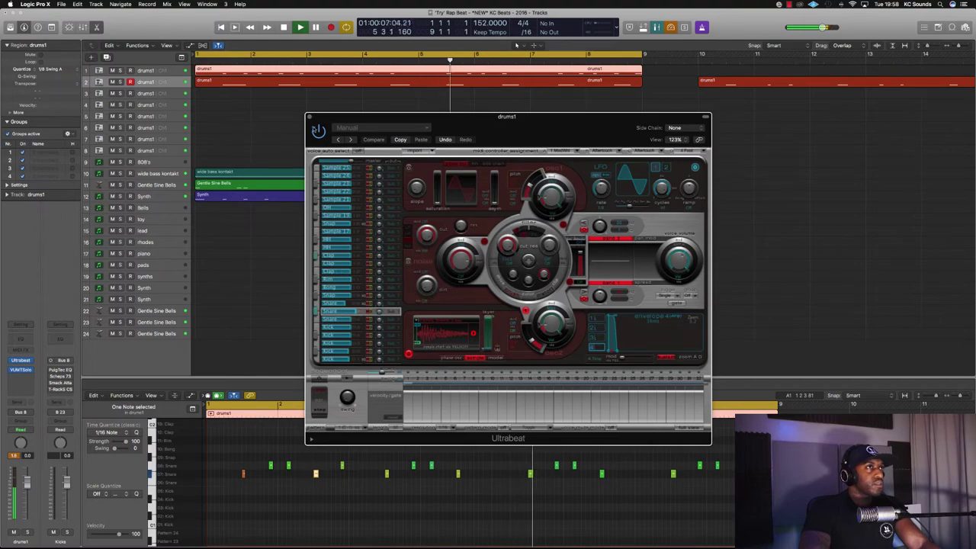
left_click(309, 118)
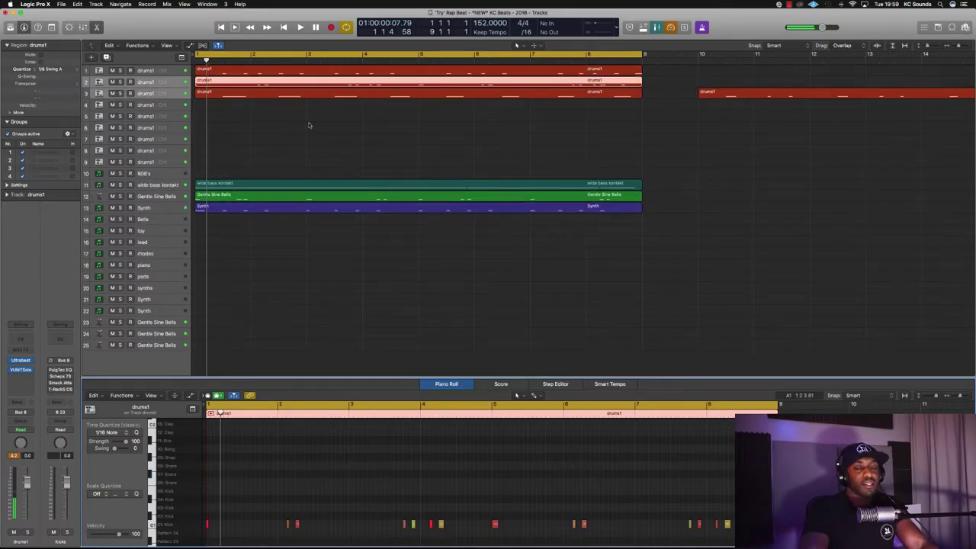
Step: Play back the beat, then audition the toy track's sound over it with that track's volume raised to -6.4 dB
key("space")
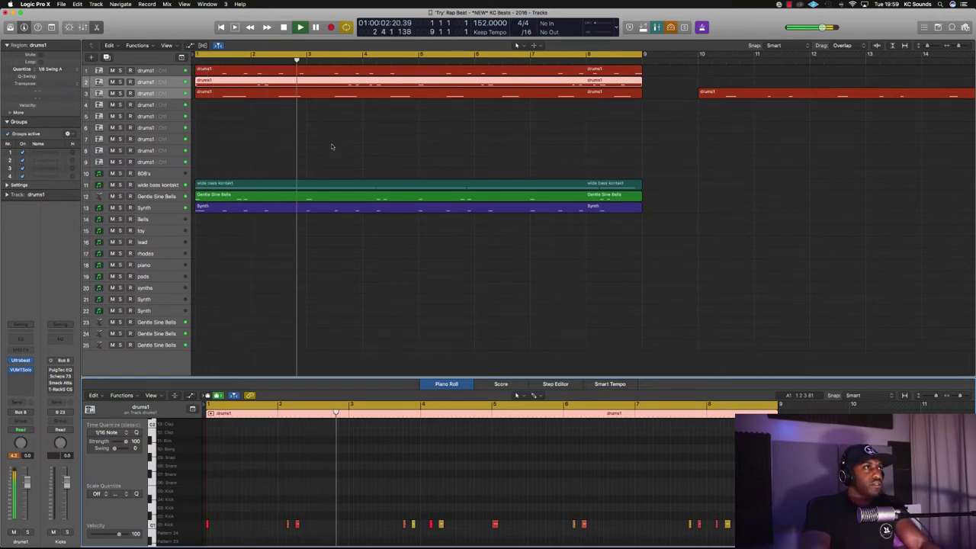
left_click(320, 186)
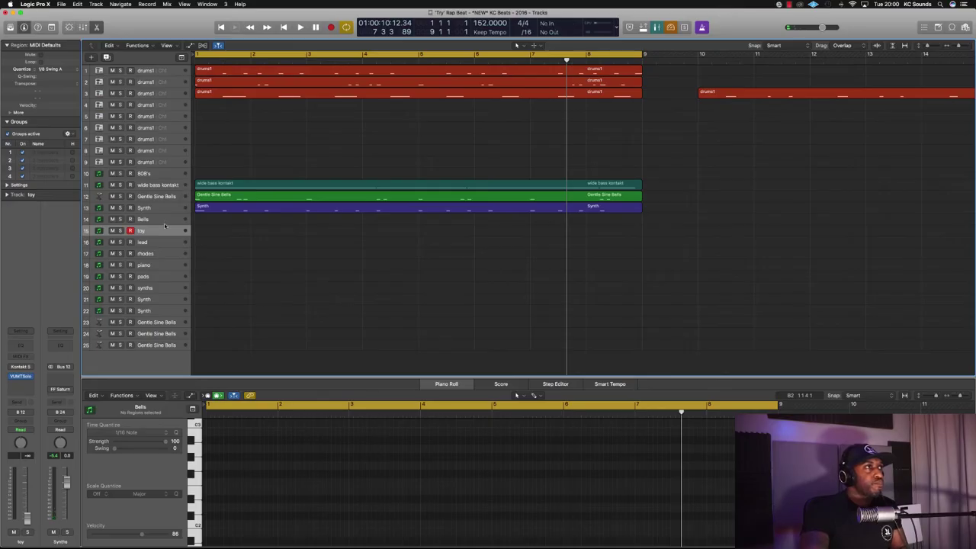
left_click(162, 220)
key("Down")
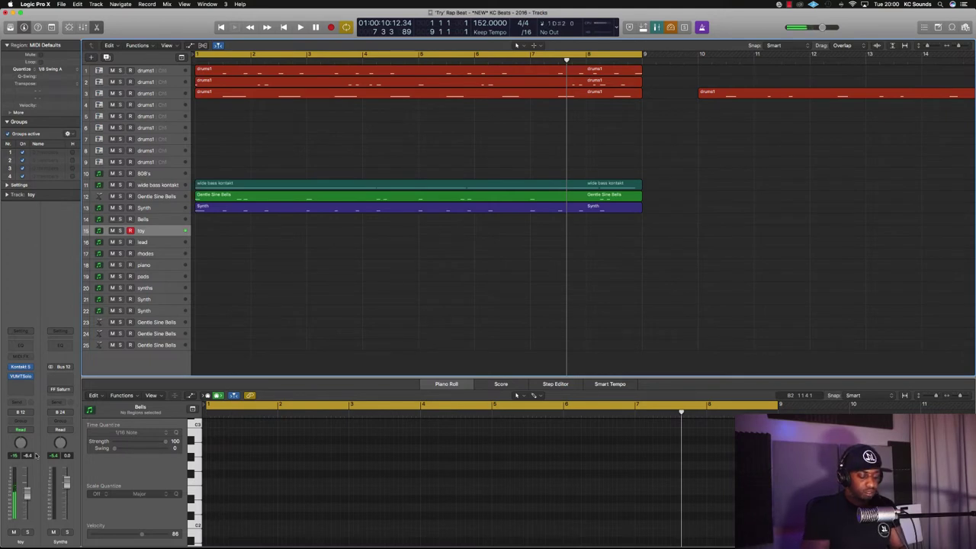
key("Return")
key("space")
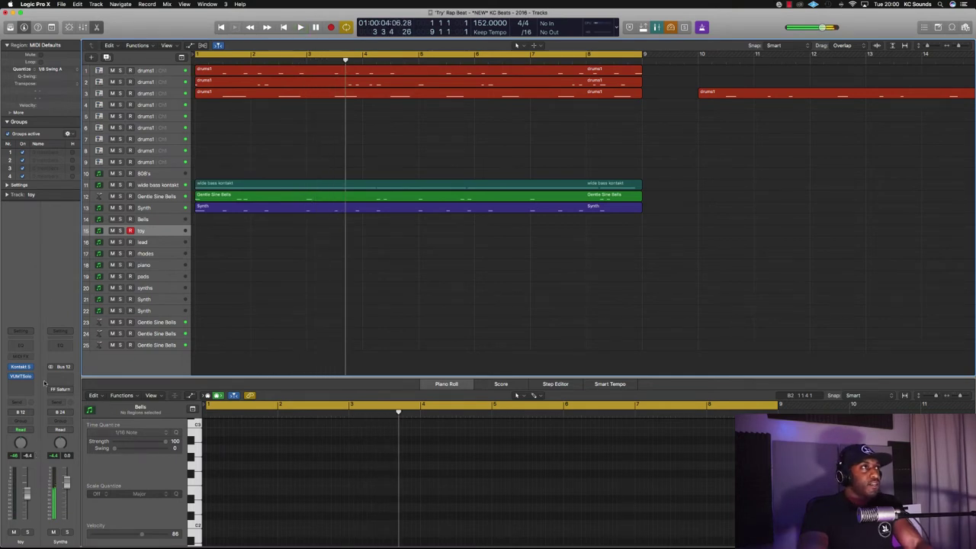
Step: Capture an eight-bar hi-hat pattern on the fourth drums1 track and an eight-bar Sample 17 pattern on a new drums1 track above it
left_click(159, 105)
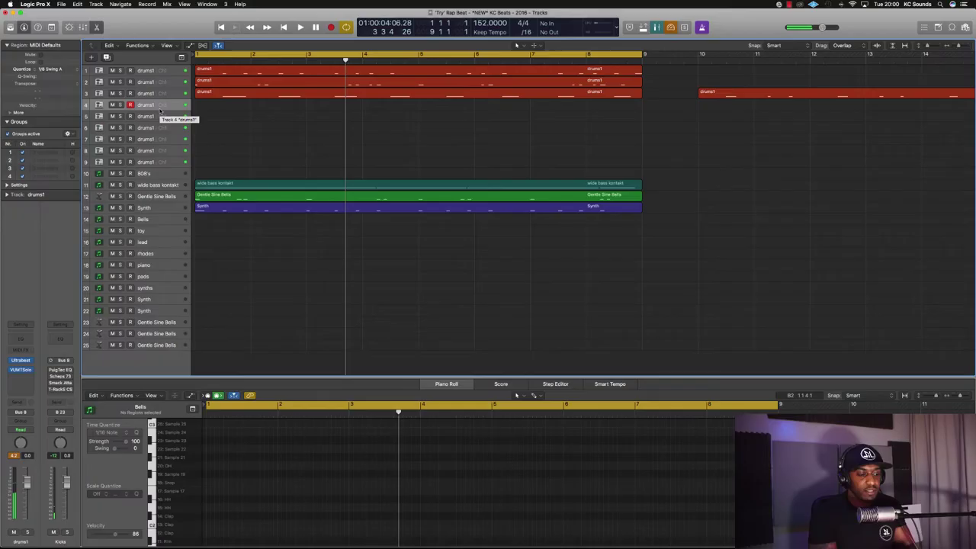
key("Return")
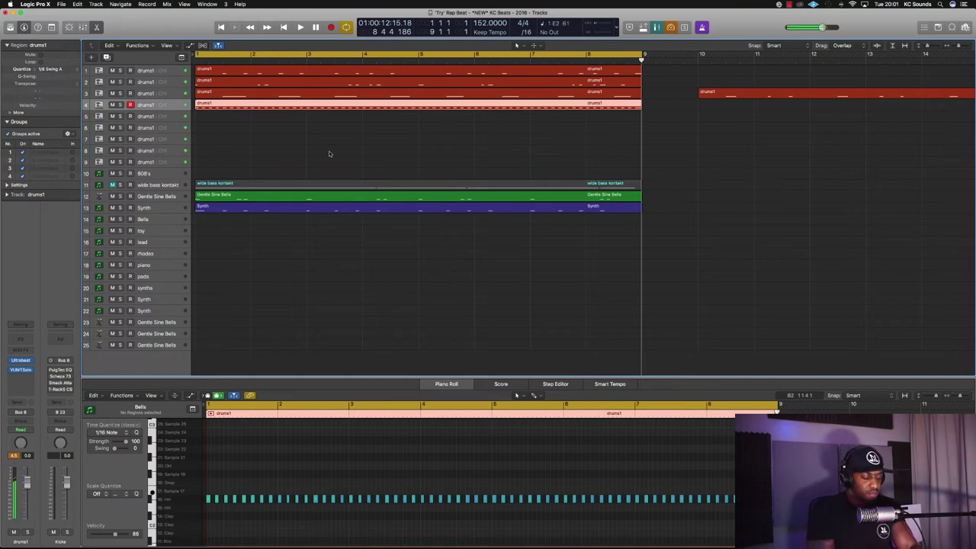
key("space")
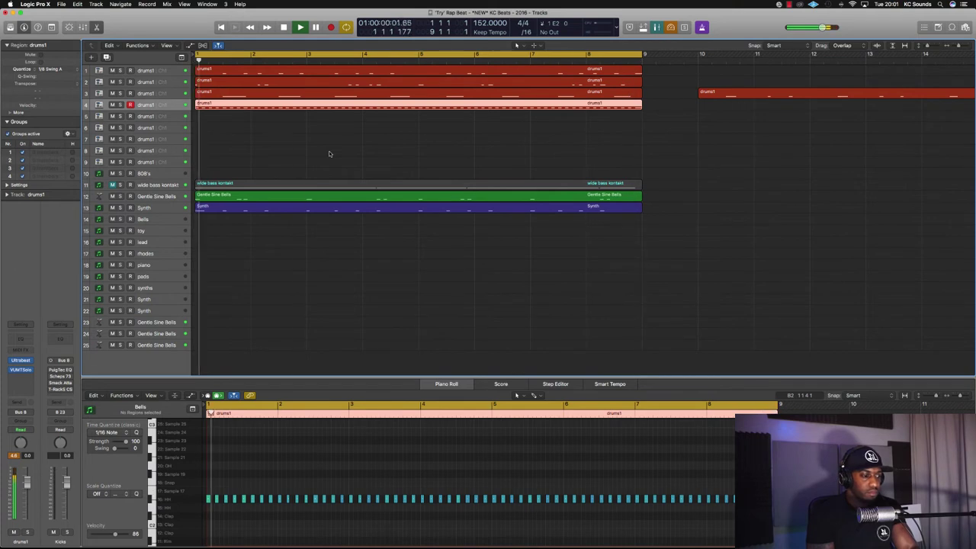
key("super+d")
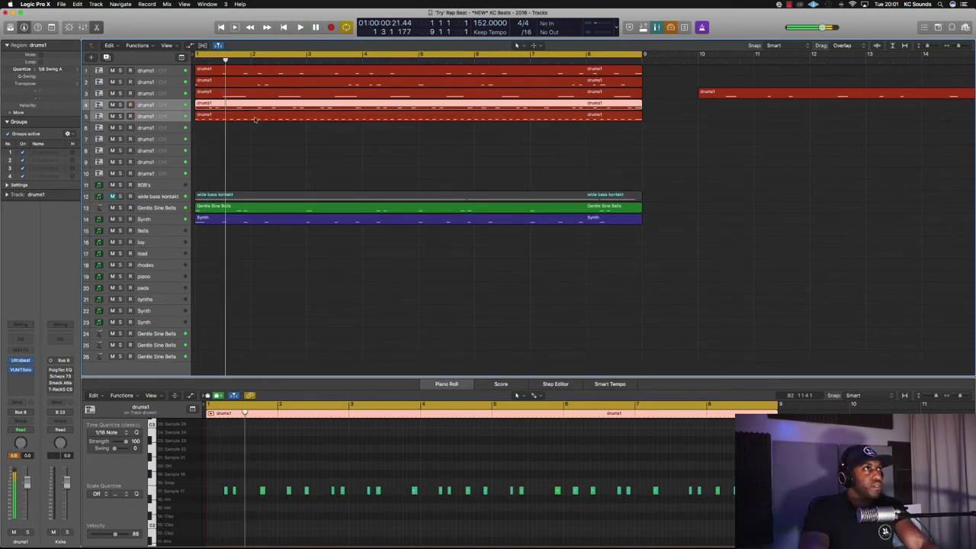
Step: Try quantizing all five drum regions in bars 1 to 8 to 1/16 Swing A and play back the groove
left_click_drag(360, 142, 238, 74)
left_click(52, 69)
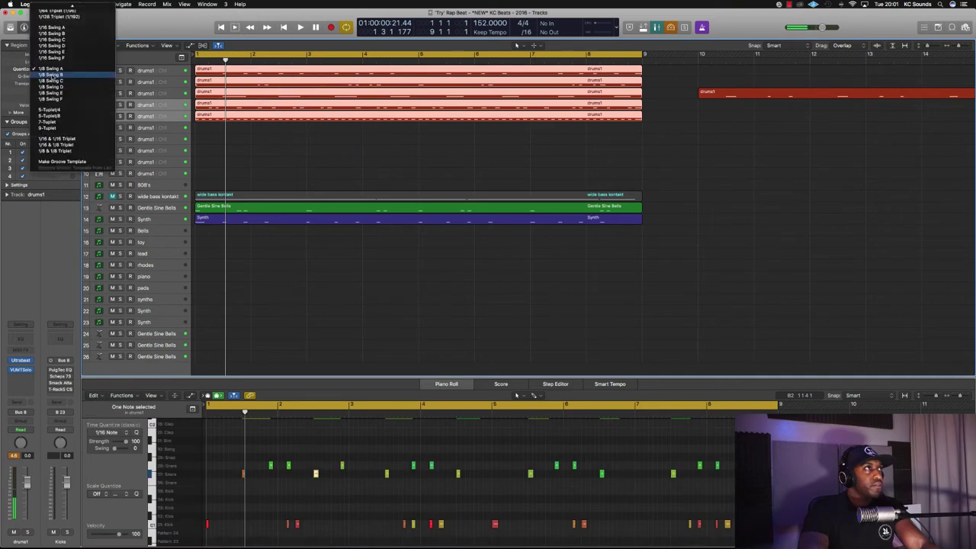
left_click(62, 29)
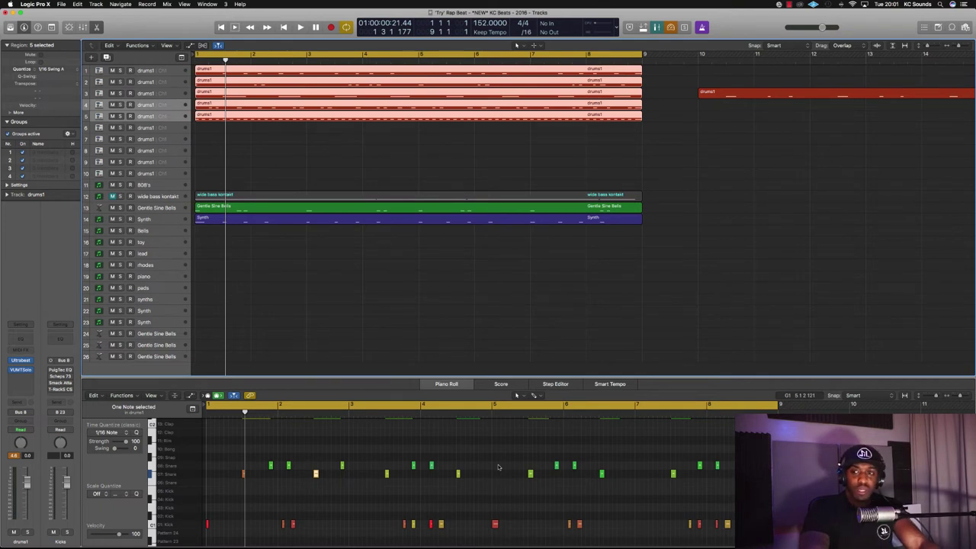
key("space")
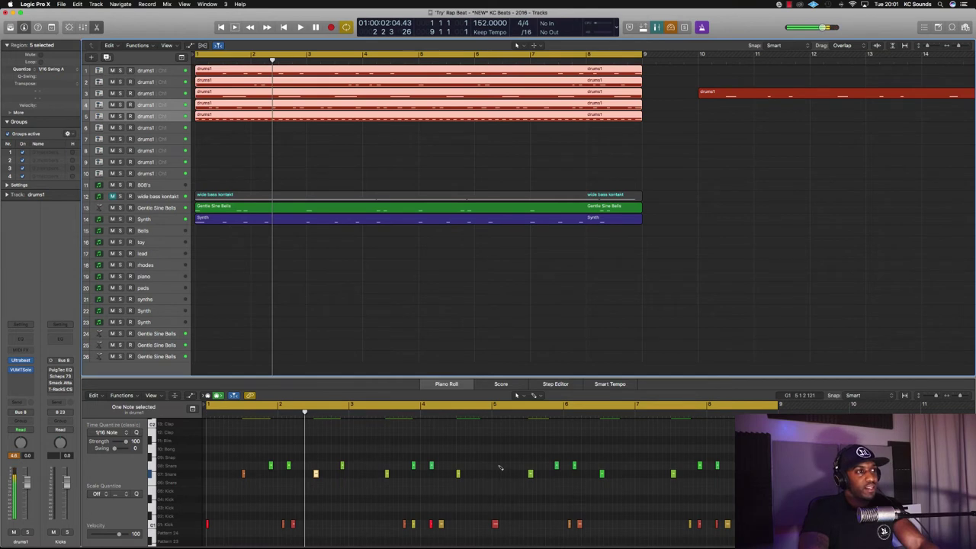
left_click(514, 340)
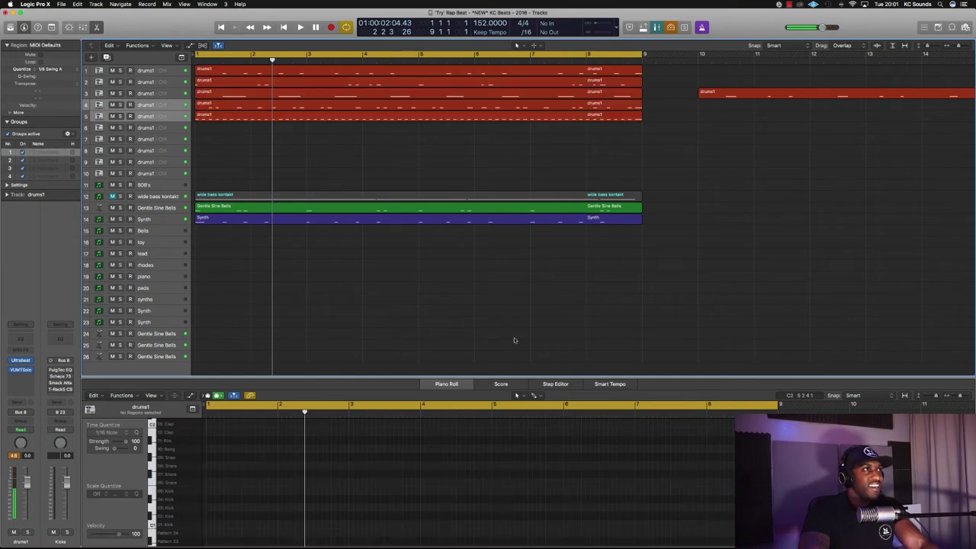
Step: Quantize only the hi-hat region and the Sample 17 region to 1/16 Swing A, and play back the beat
left_click(388, 116)
left_click(52, 69)
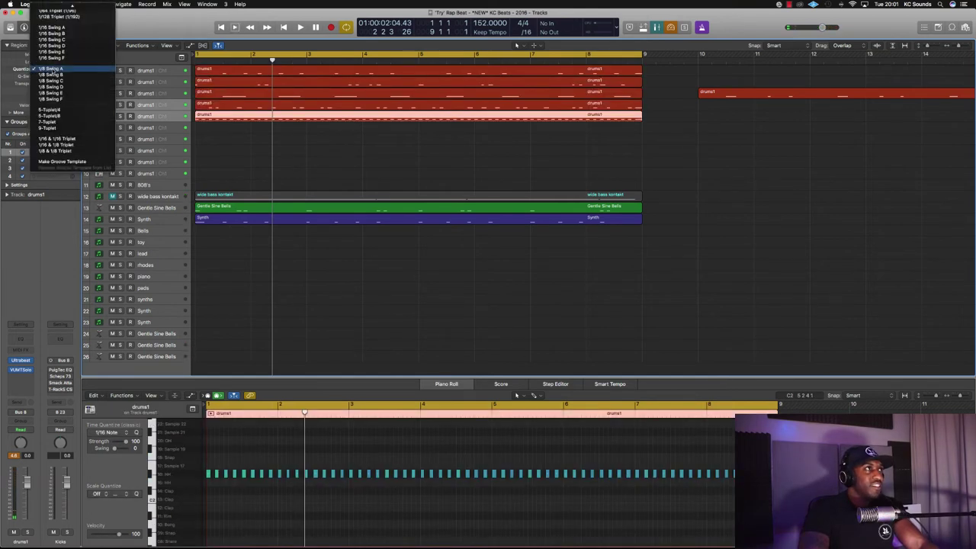
left_click(47, 28)
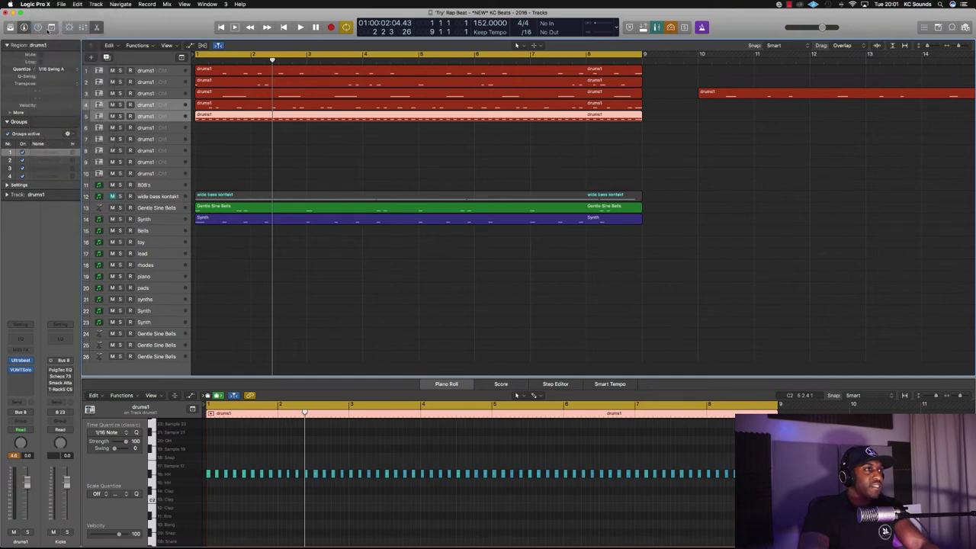
left_click(260, 105)
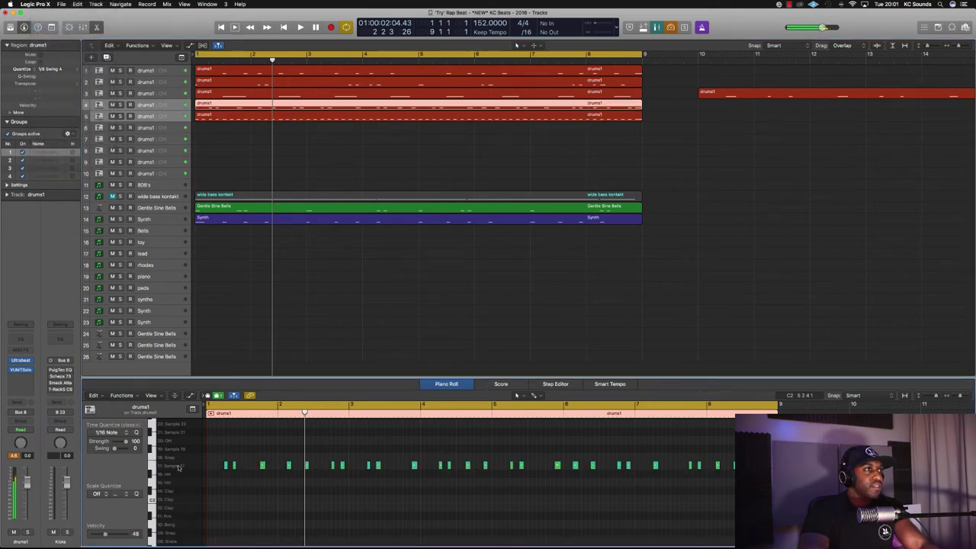
left_click(53, 69)
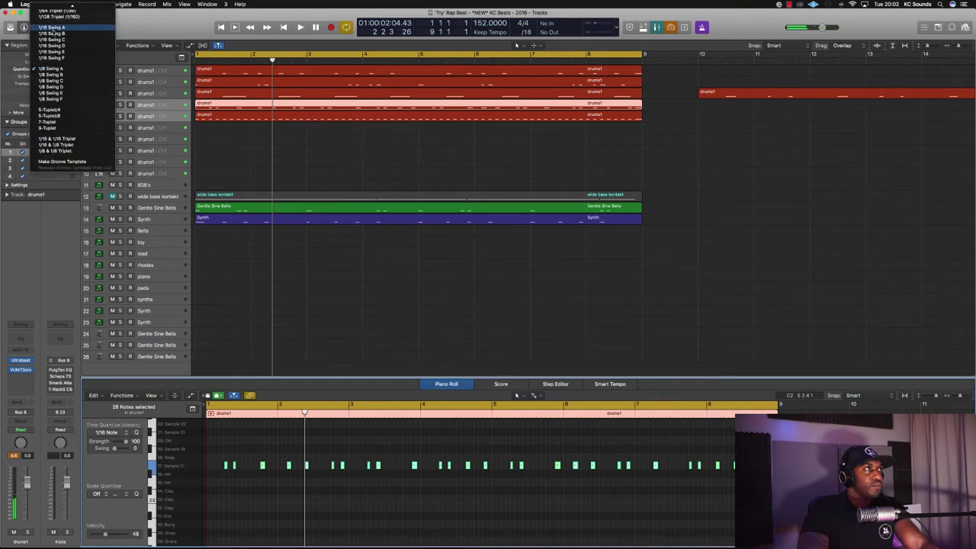
left_click(54, 28)
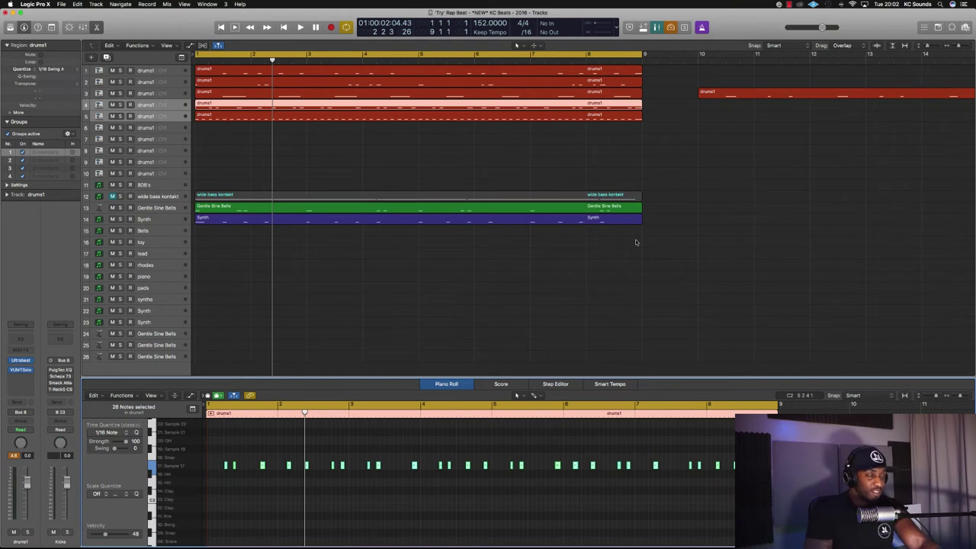
key("space")
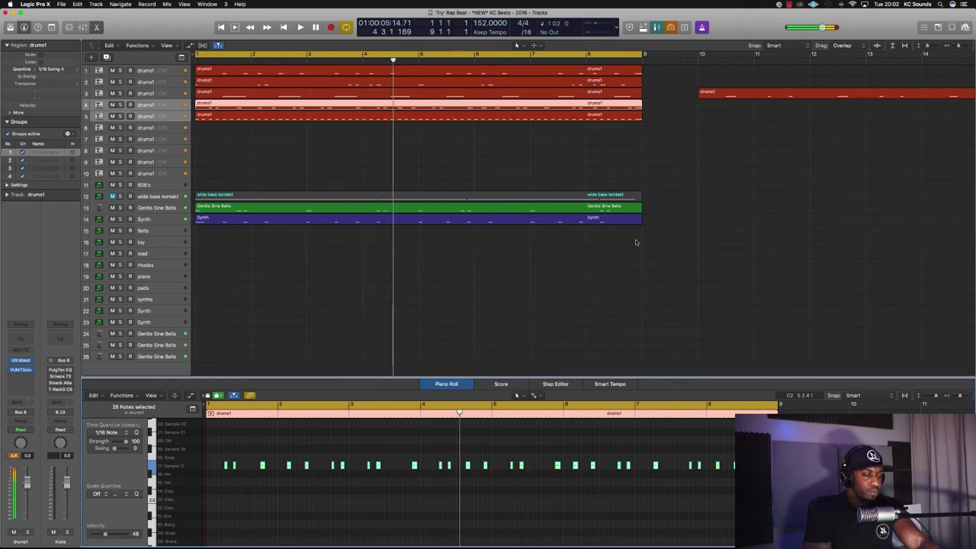
Step: Capture an open hi-hat pattern and a sparse Sample 25 pattern over eight bars, each on its own new drums1 track
key("Return")
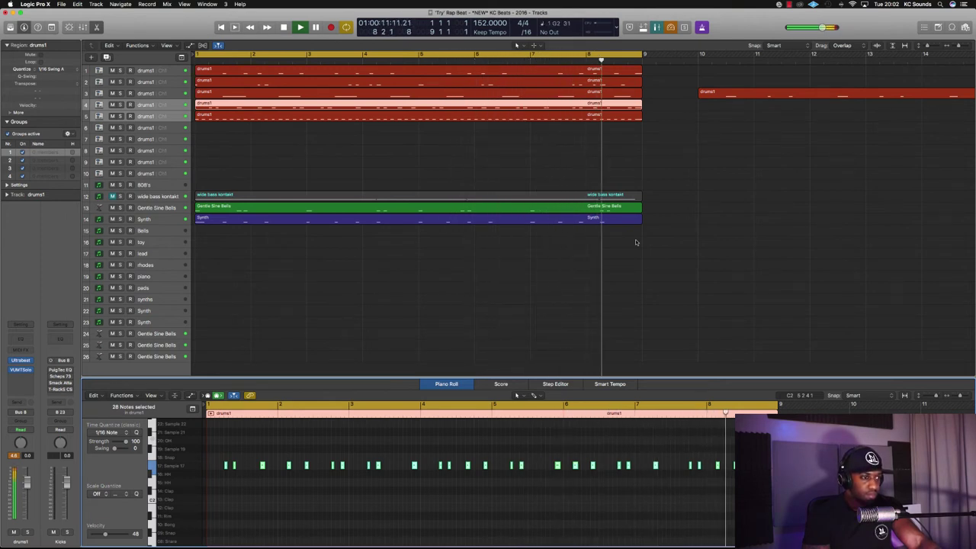
key("cmd+d")
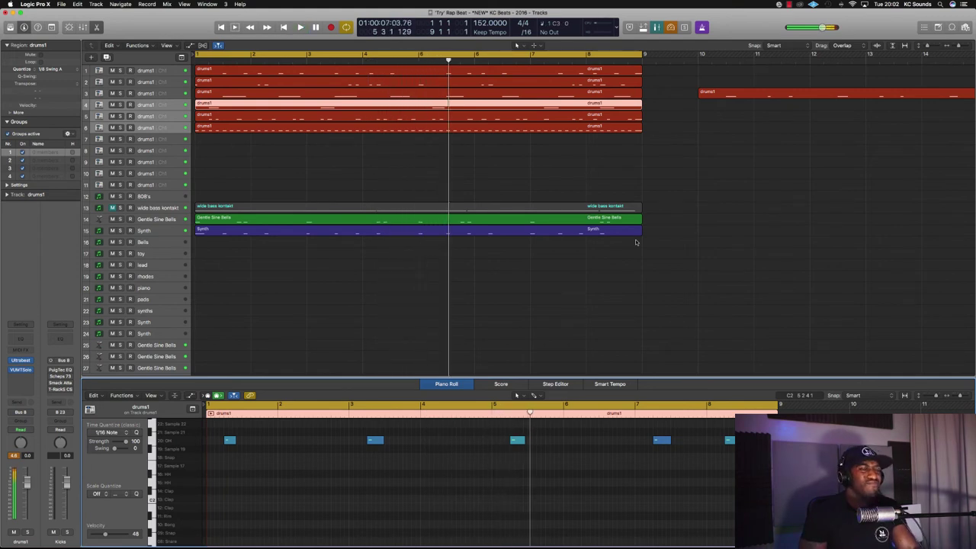
key("Return")
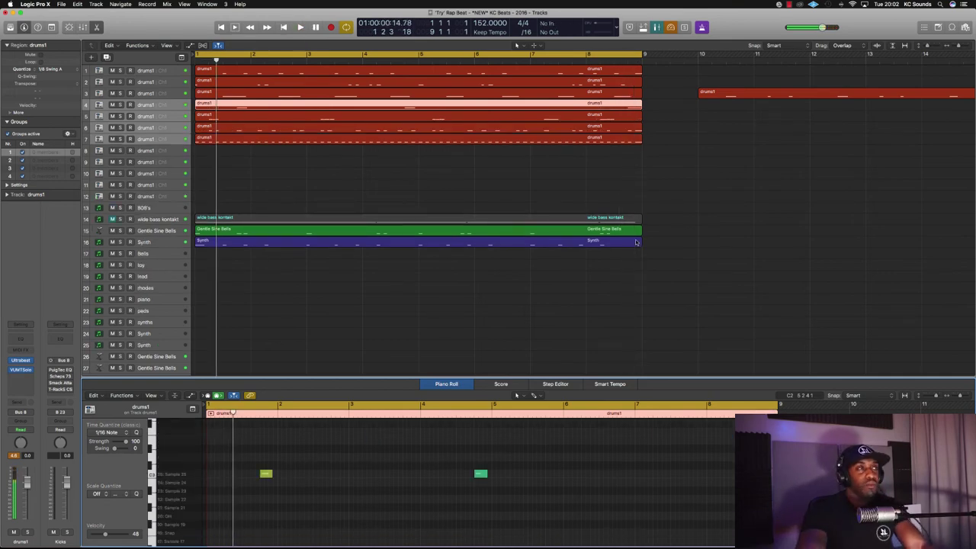
Step: Select the 808's track for live playing and set its volume to 6.0 dB
key("super+Down")
left_click(331, 183)
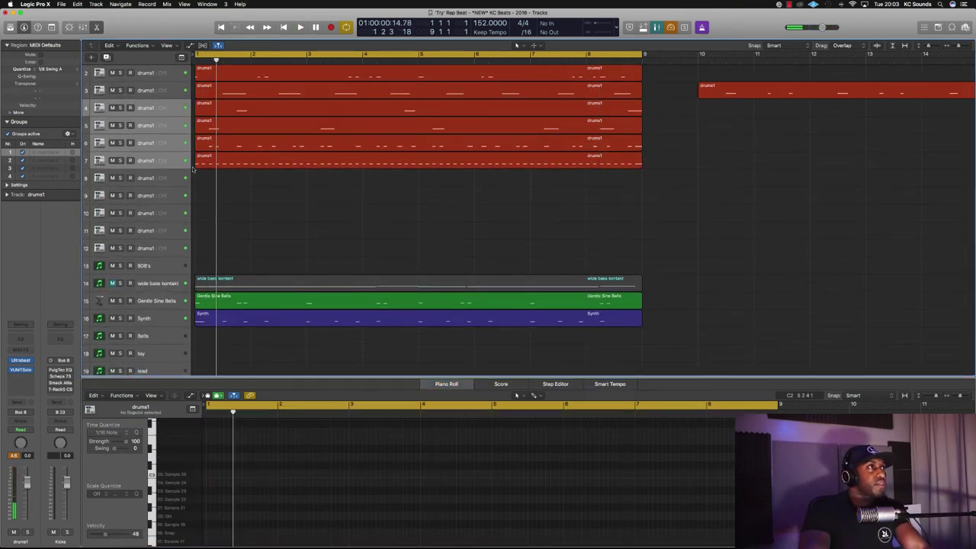
left_click(170, 160)
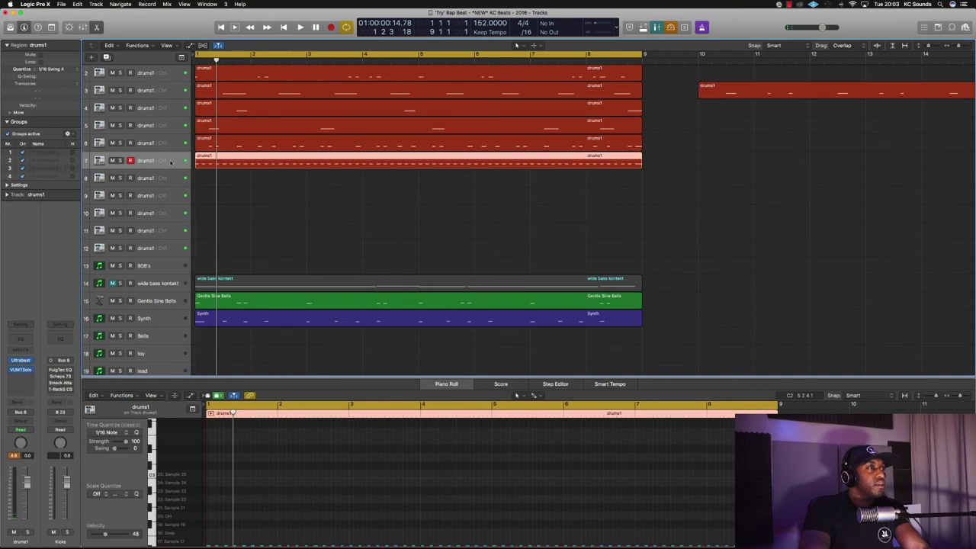
left_click(161, 266)
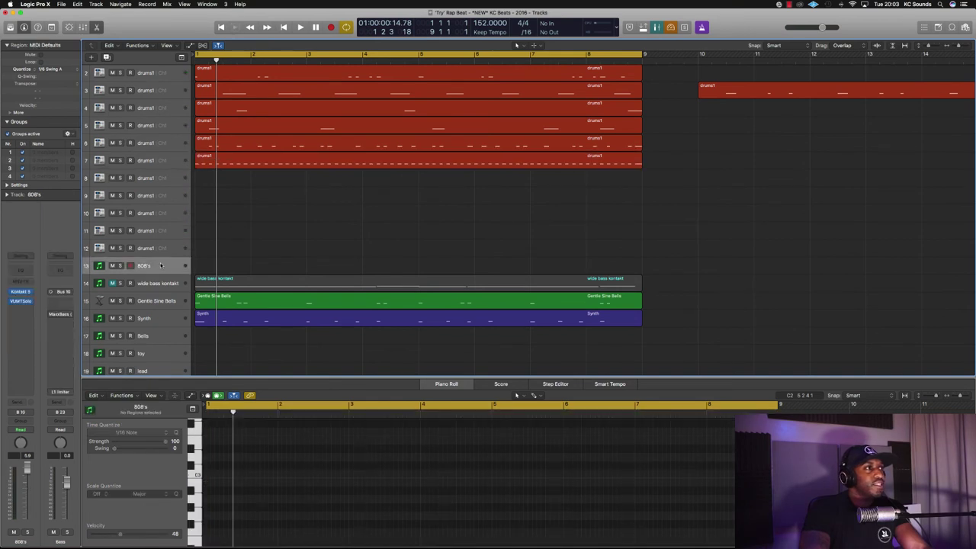
left_click(27, 467, "alt")
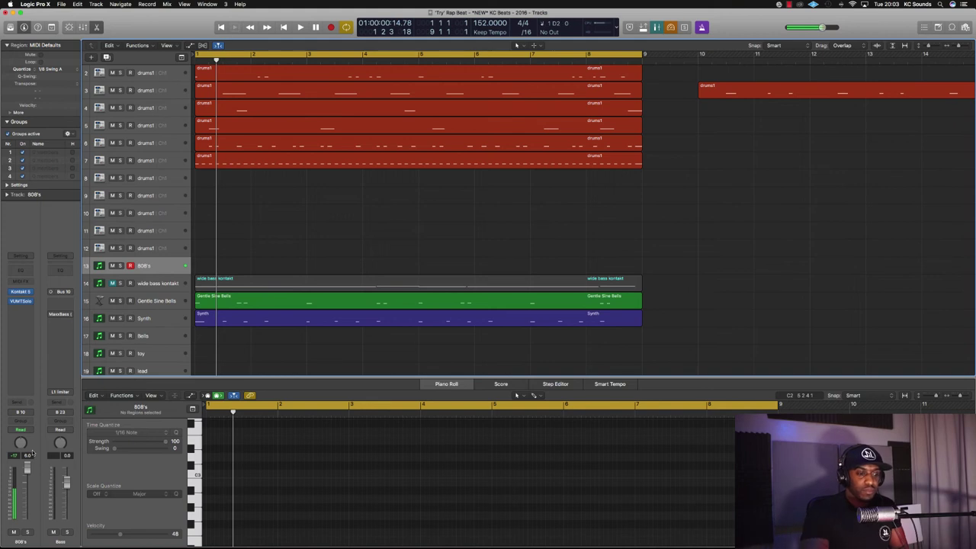
Step: Audition bass notes on the 808's track over repeated playback of the beat
key("space")
key("space")
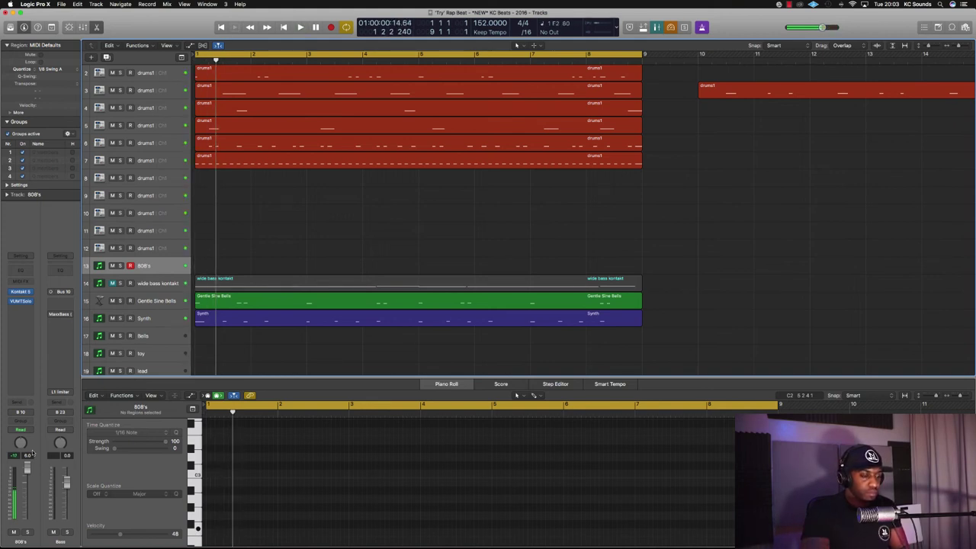
key("space")
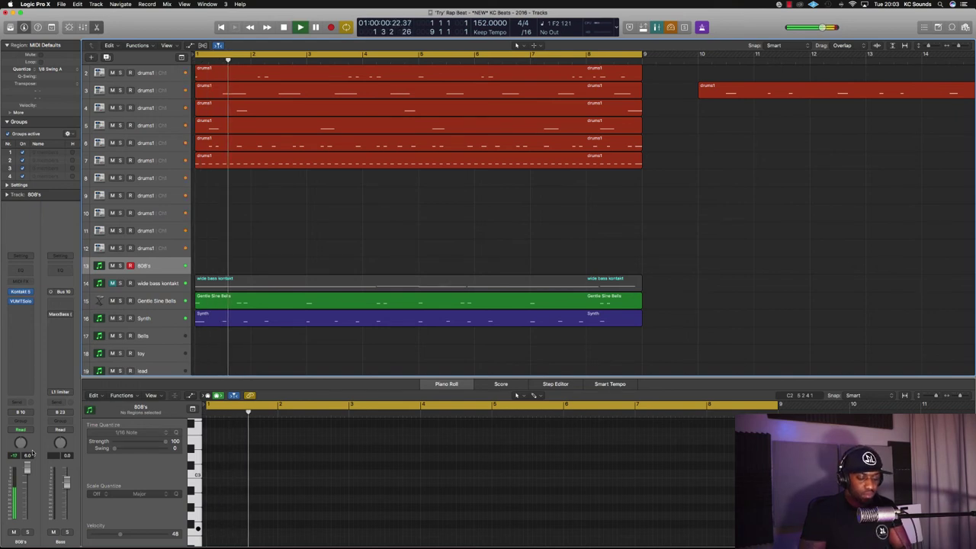
key("space")
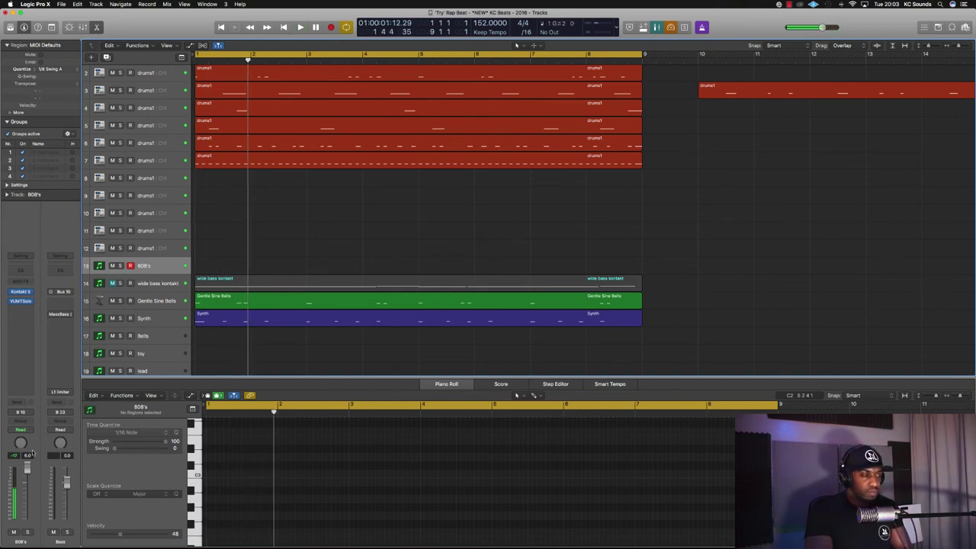
key("space")
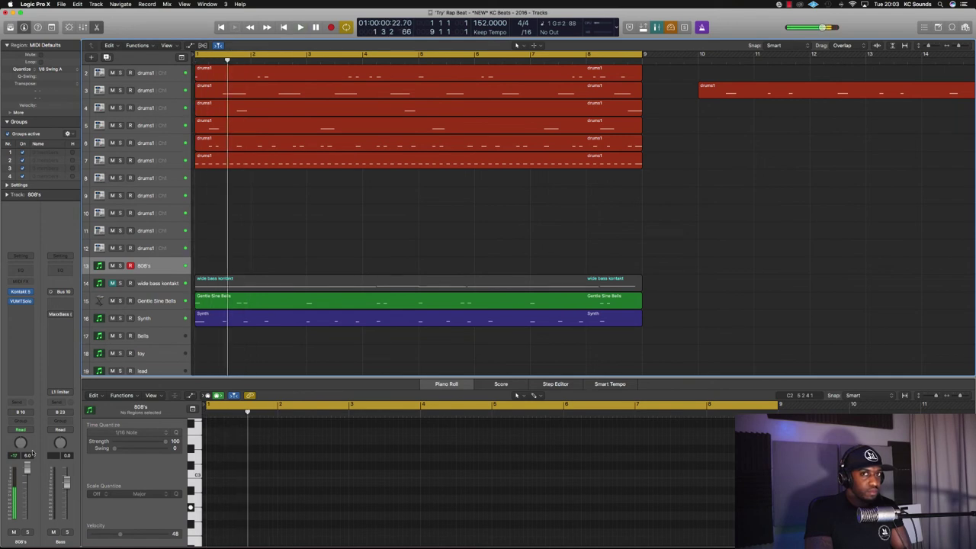
key("space")
key("space")
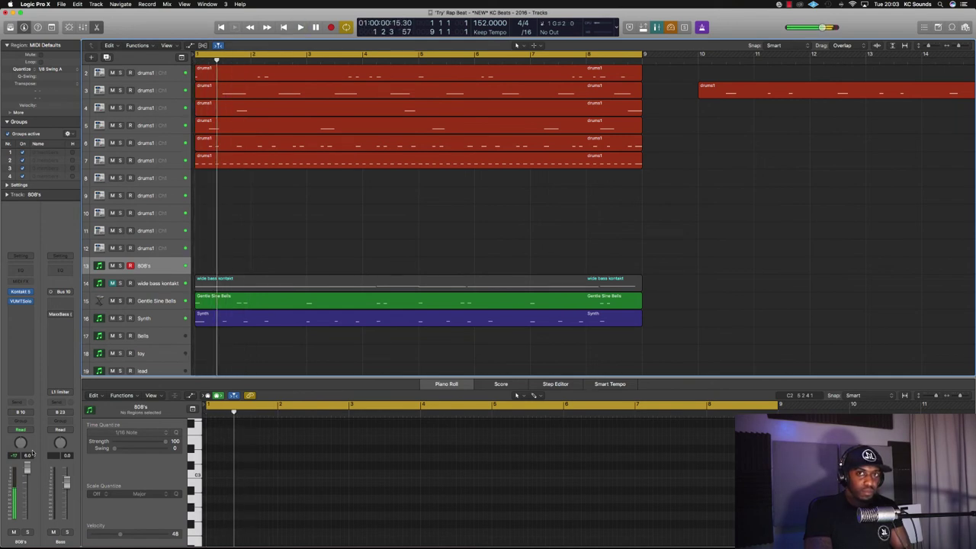
key("space")
key("super+Up")
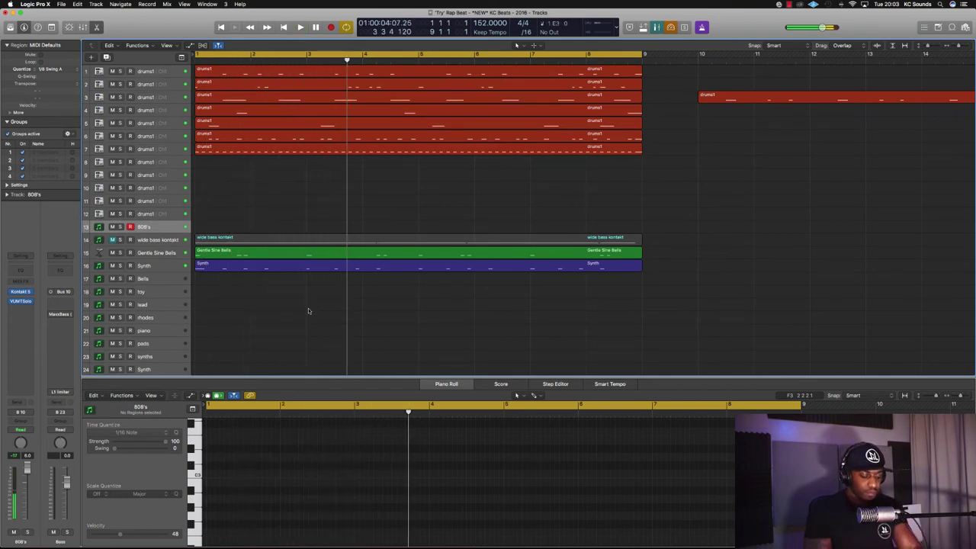
key("space")
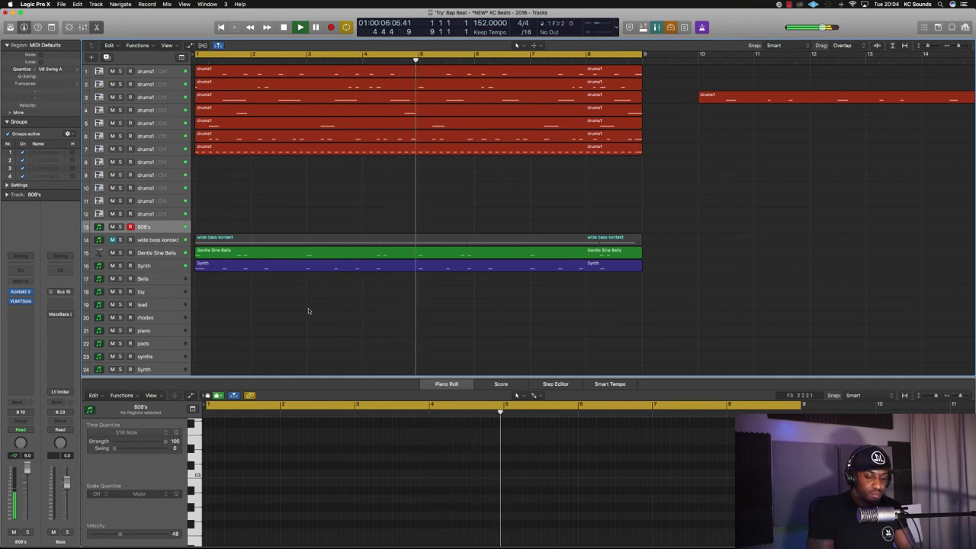
key("space")
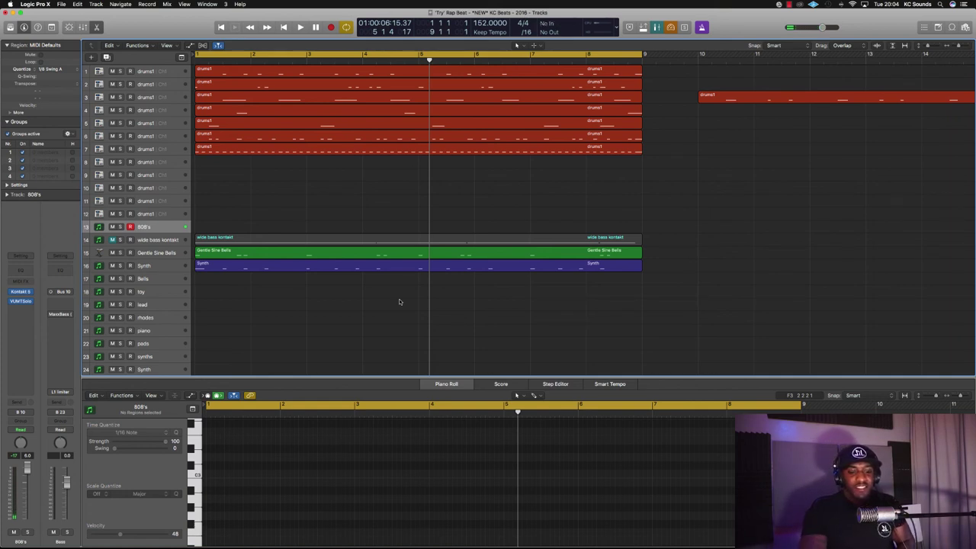
Step: Unmute the wide bass kontakt track and play back the full arrangement from the start
key("Return")
key("space")
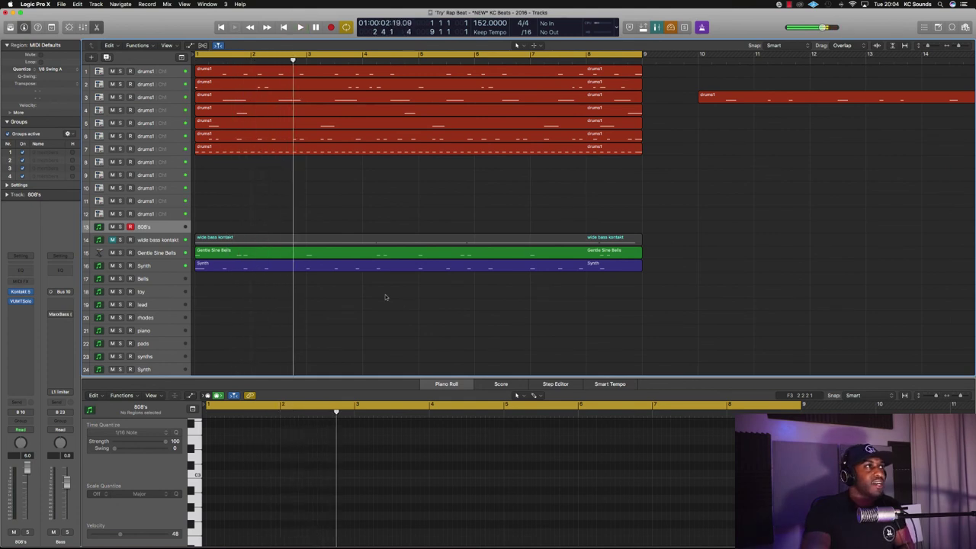
key("Return")
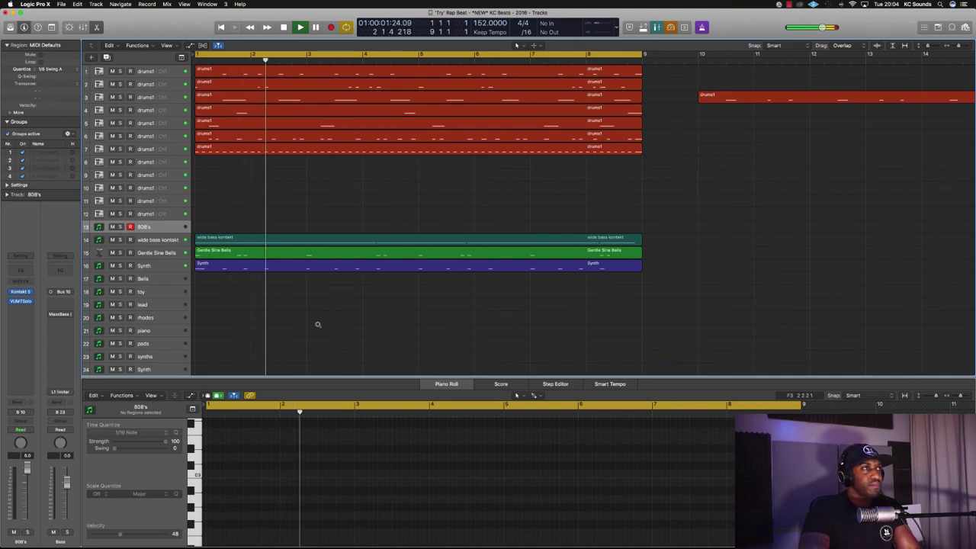
key("super+Up")
key("super+Up")
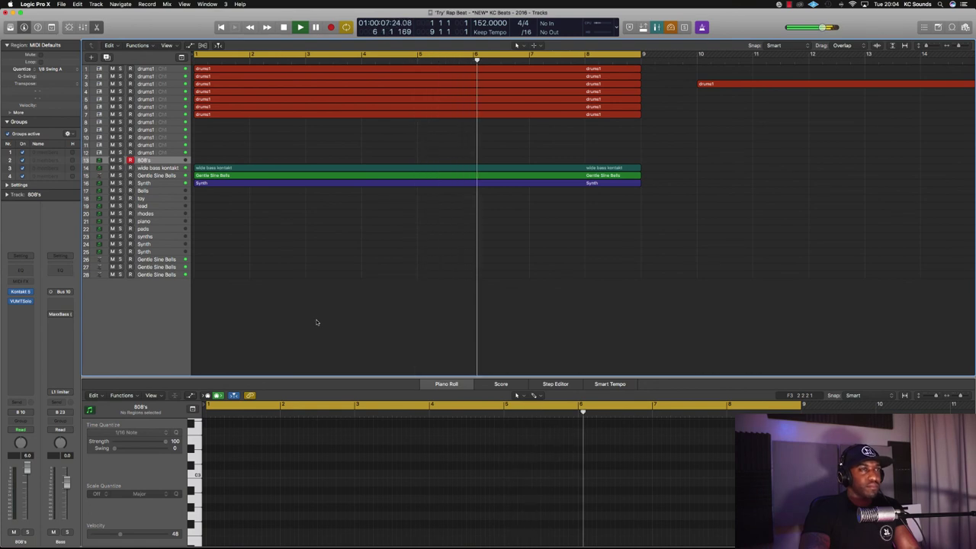
key("super+Left")
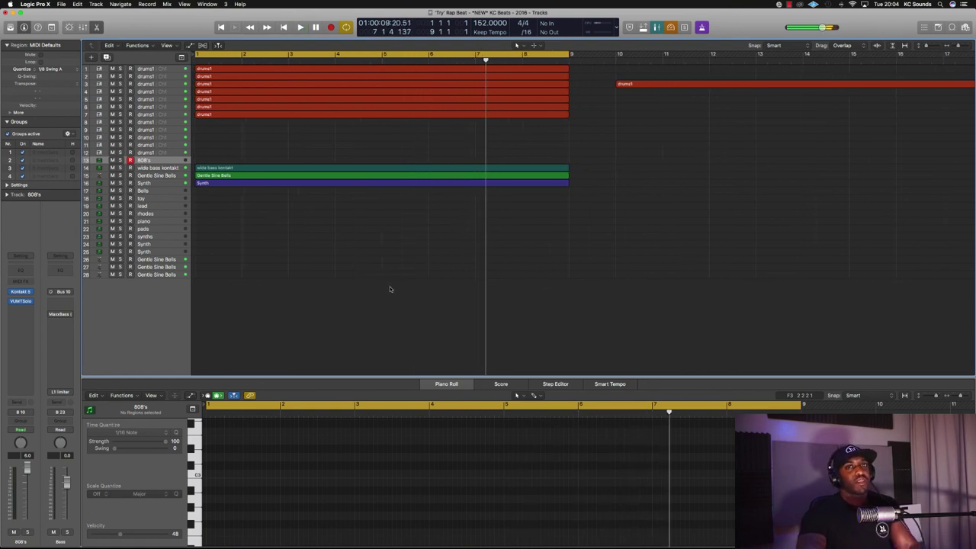